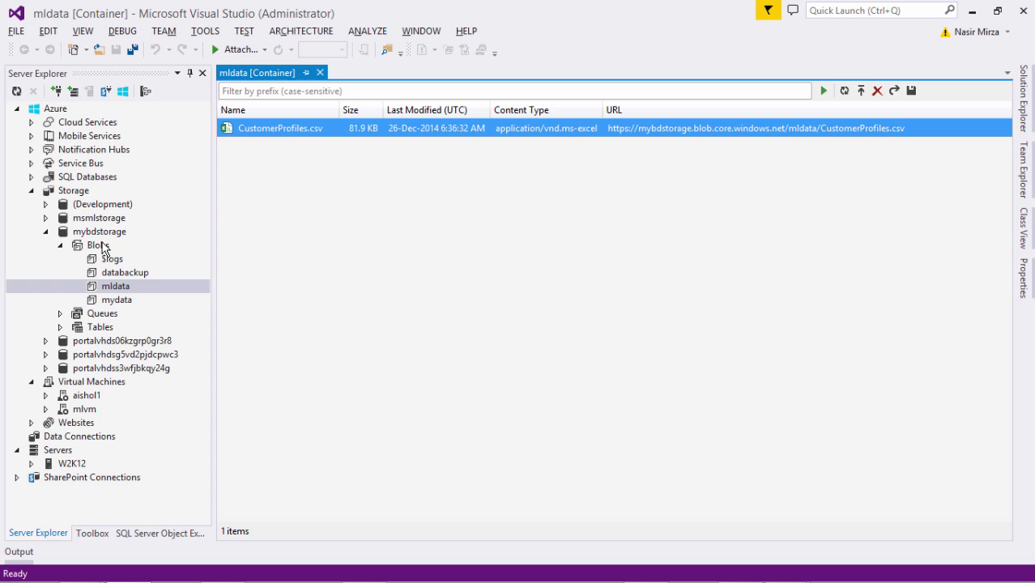
Inspect the CustomerProfiles.csv blob in the mldata container of the mybdstorage account.
left_click(112, 290)
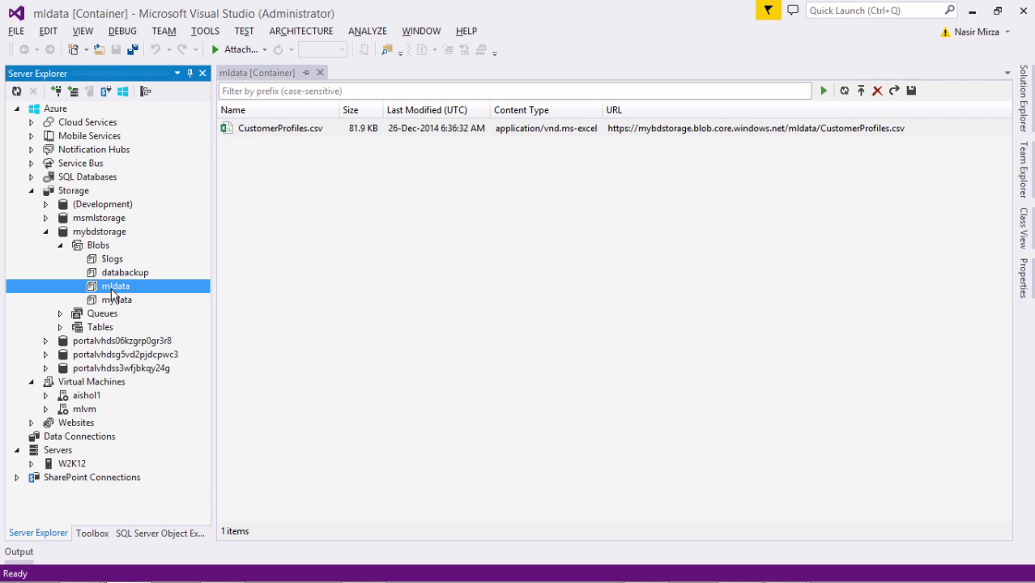
left_click(269, 131)
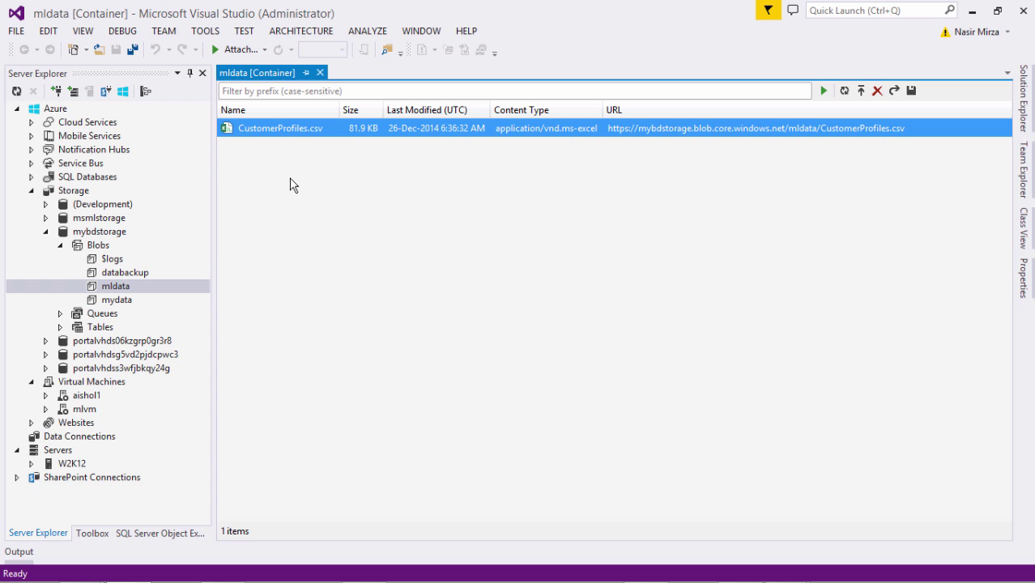
Switch to Azure ML Studio in the browser and copy the OData endpoint address from the predict buyer service's request/response API help page.
key("alt+Tab")
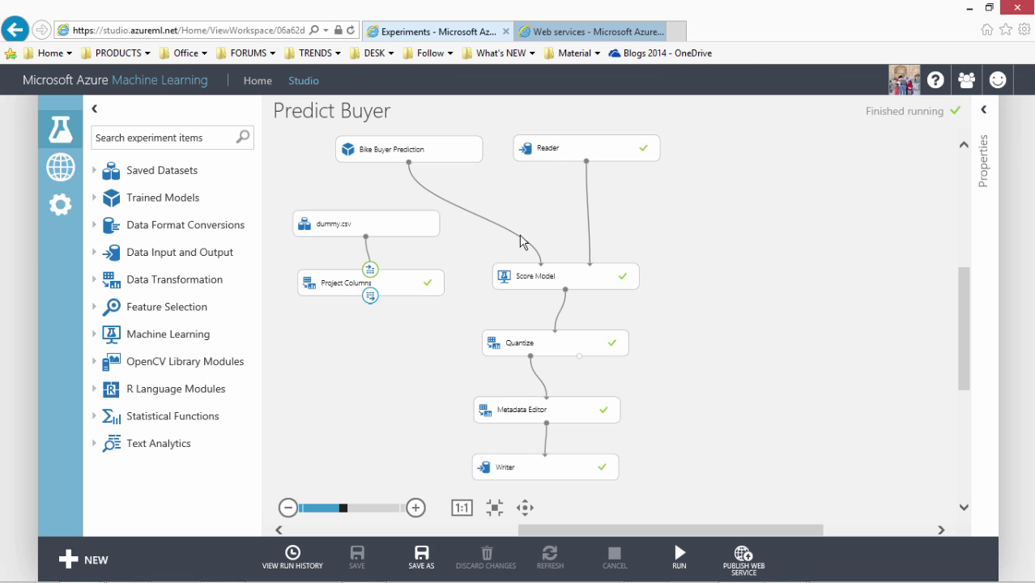
left_click(565, 33)
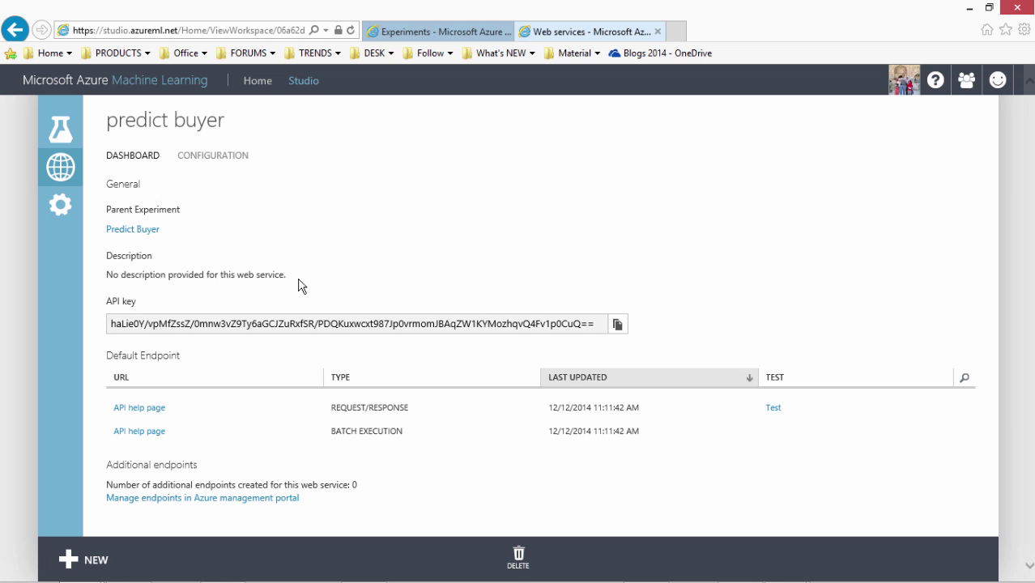
left_click(148, 414)
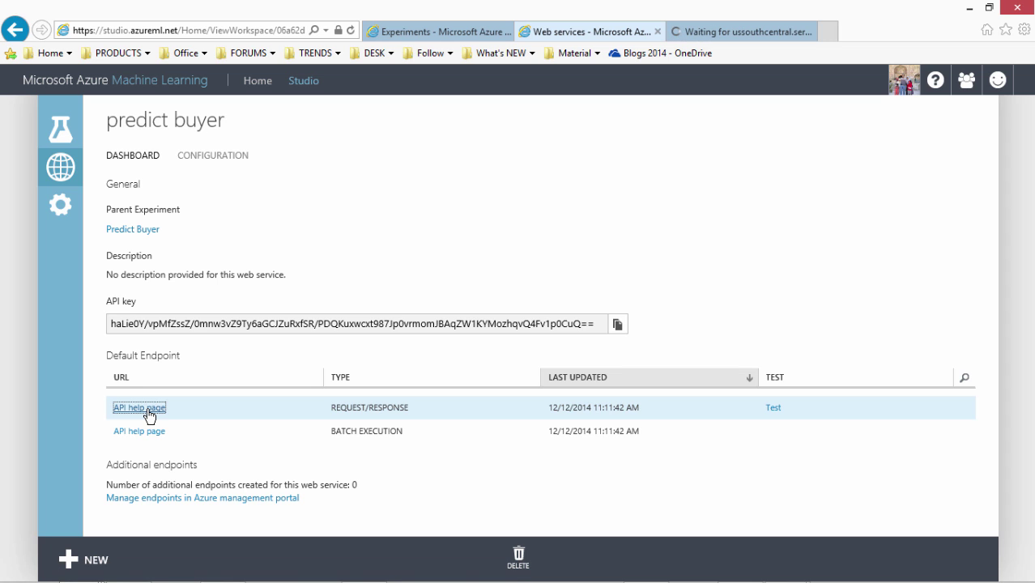
left_click(696, 31)
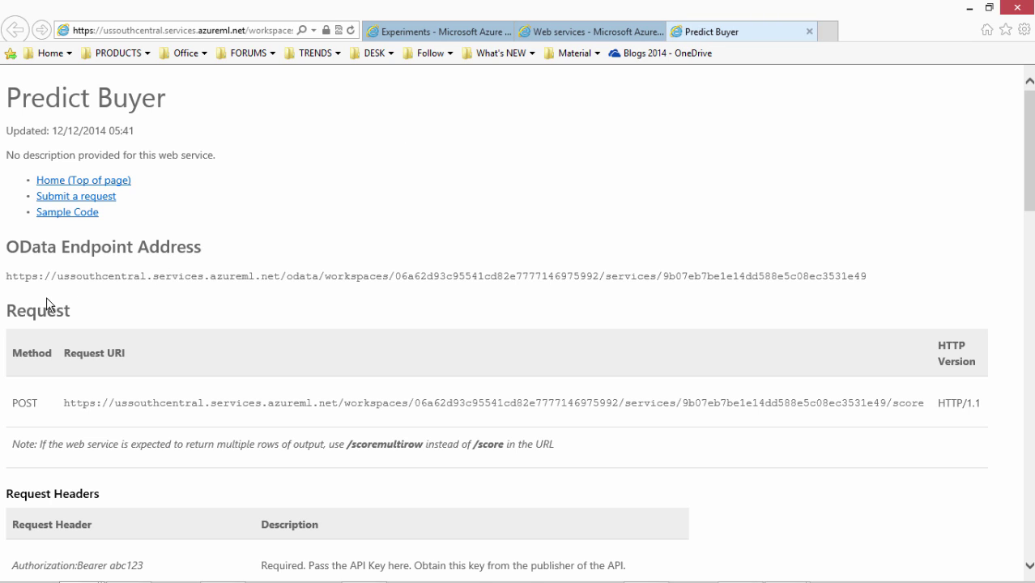
left_click_drag(6, 280, 732, 315)
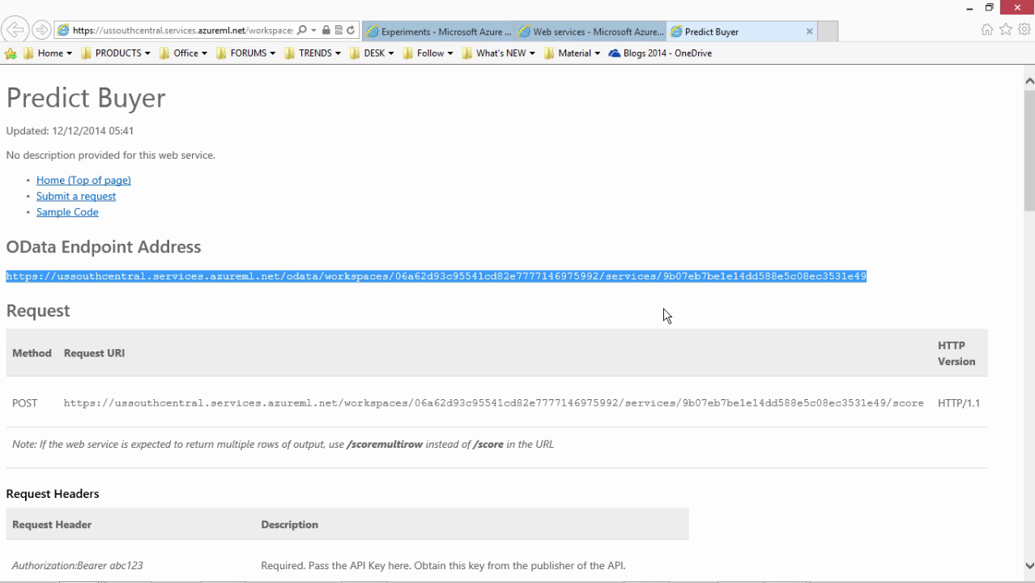
Switch to Excel and start a Power Query import from an OData feed using the copied endpoint address.
key("alt+Tab")
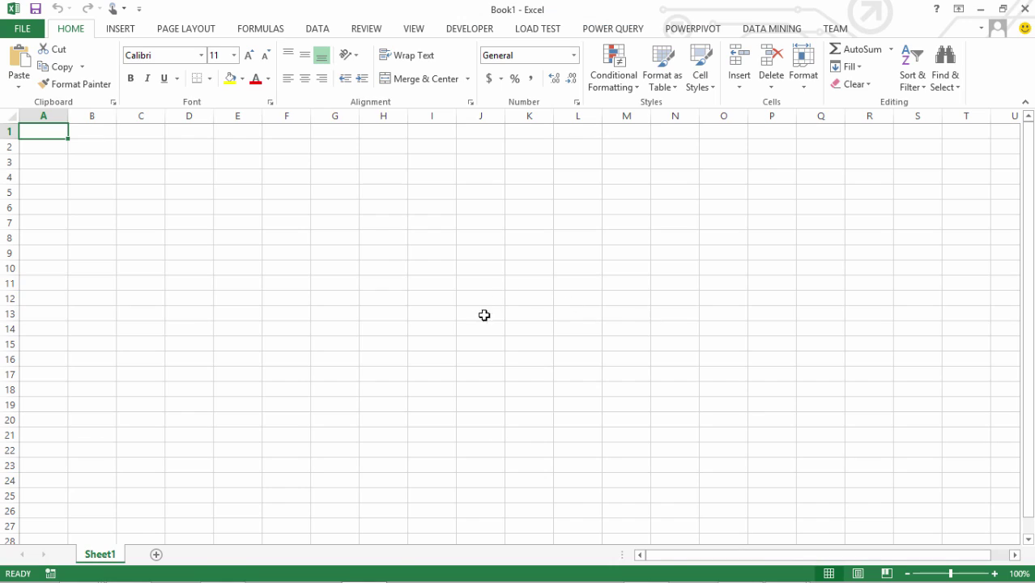
left_click(592, 31)
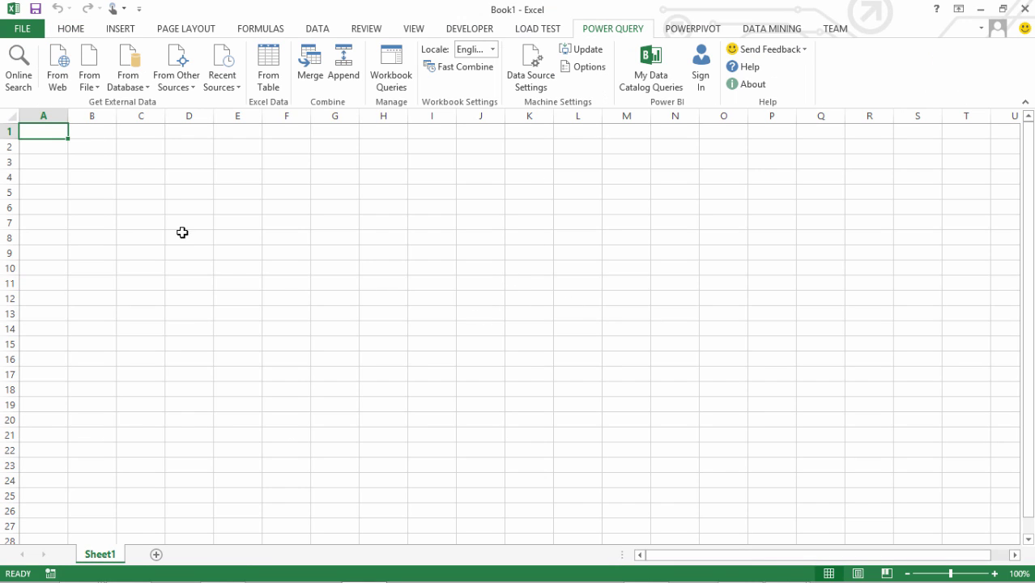
left_click(194, 87)
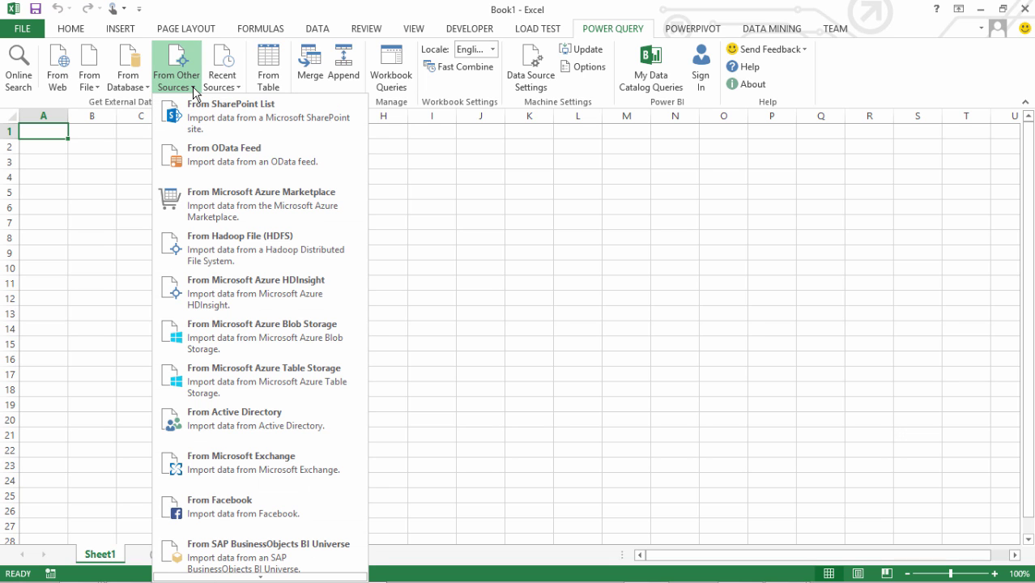
left_click(247, 166)
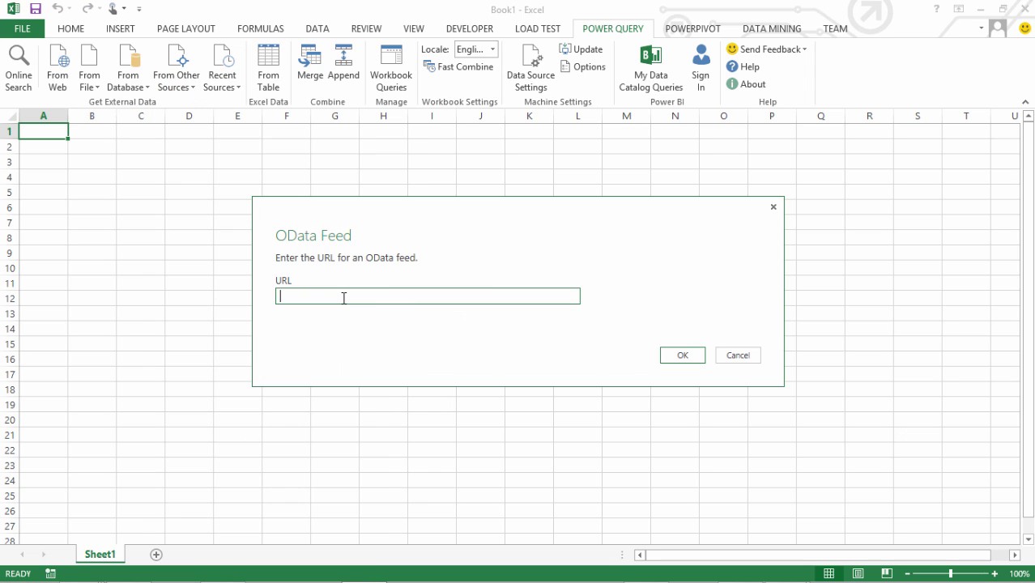
key("ctrl+v")
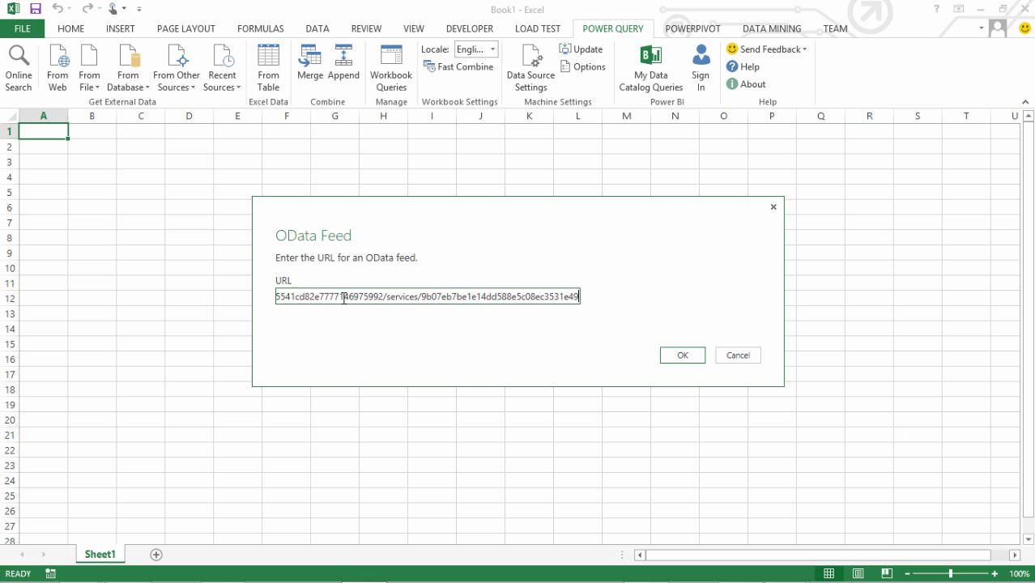
left_click(681, 357)
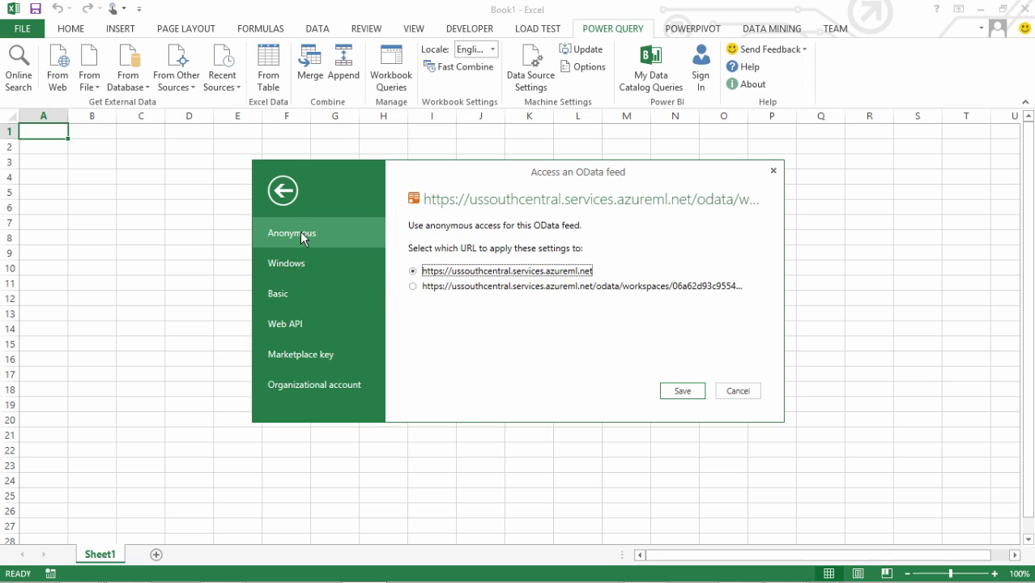
Authenticate the OData feed with the Marketplace key option, pasting the web service's API key as the account key.
left_click(310, 360)
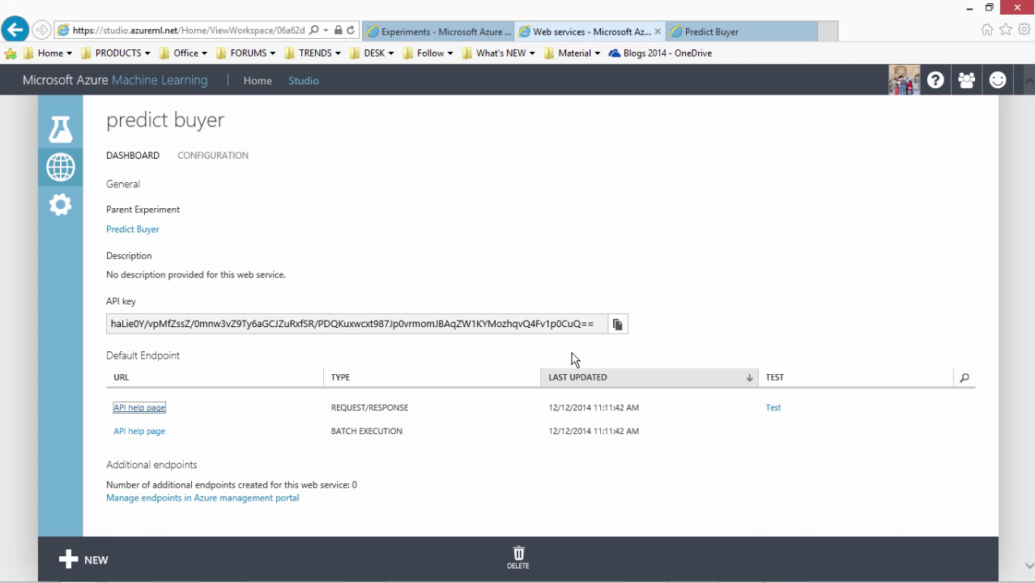
left_click(619, 327)
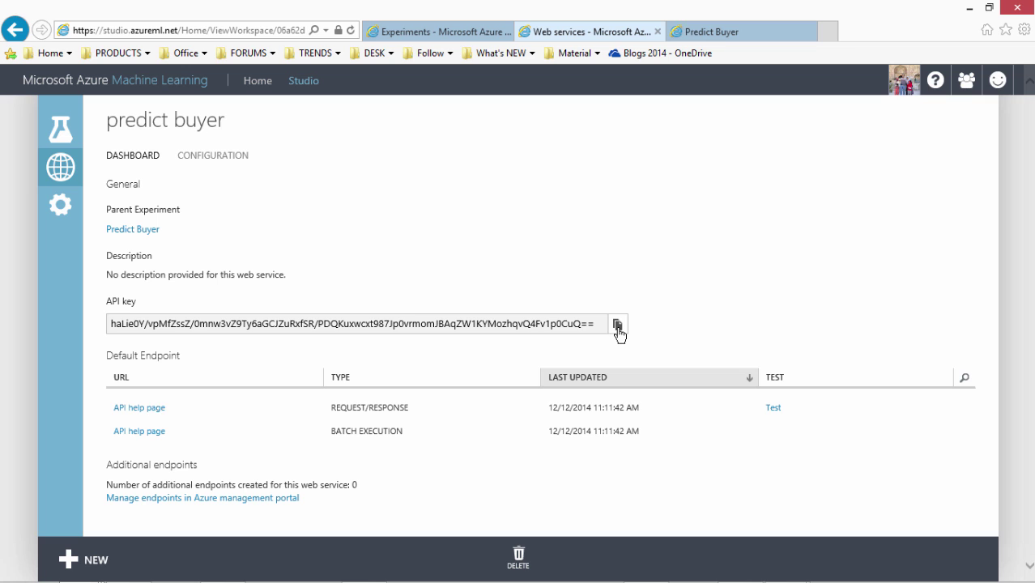
key("alt+Tab")
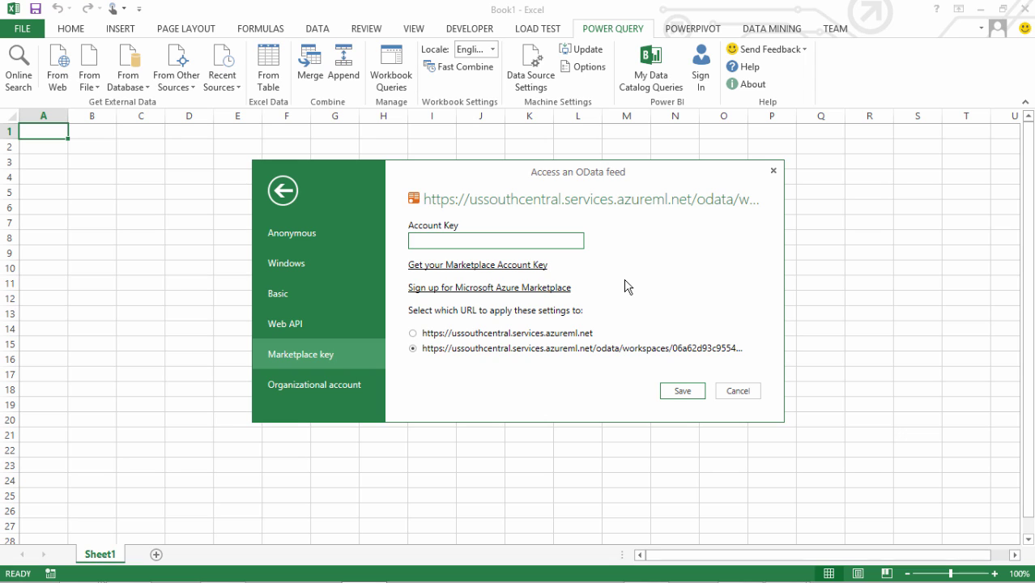
key("ctrl+v")
left_click(681, 391)
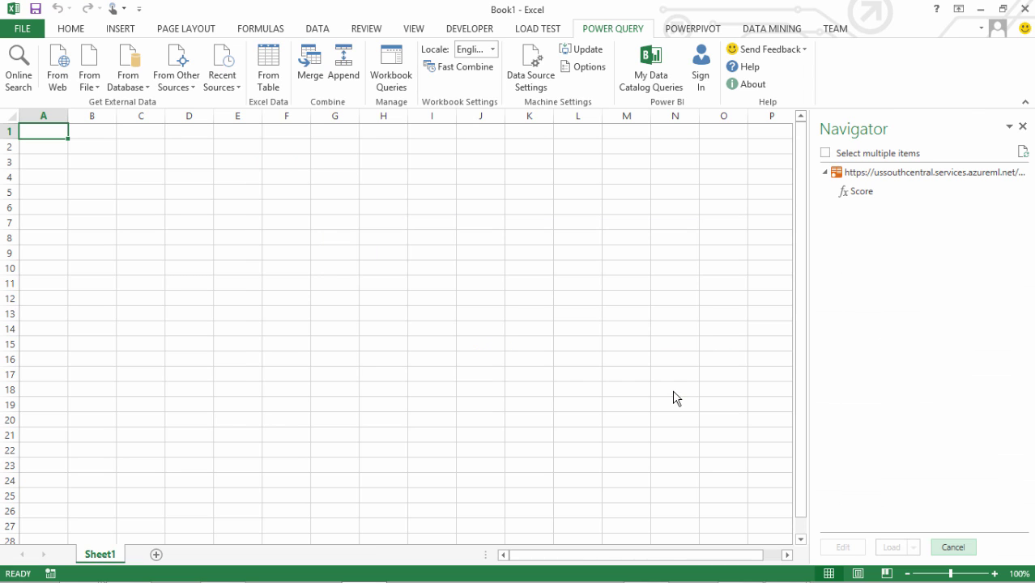
Invoke the feed's Score function with the col1 parameter set to 123.
left_click(864, 200)
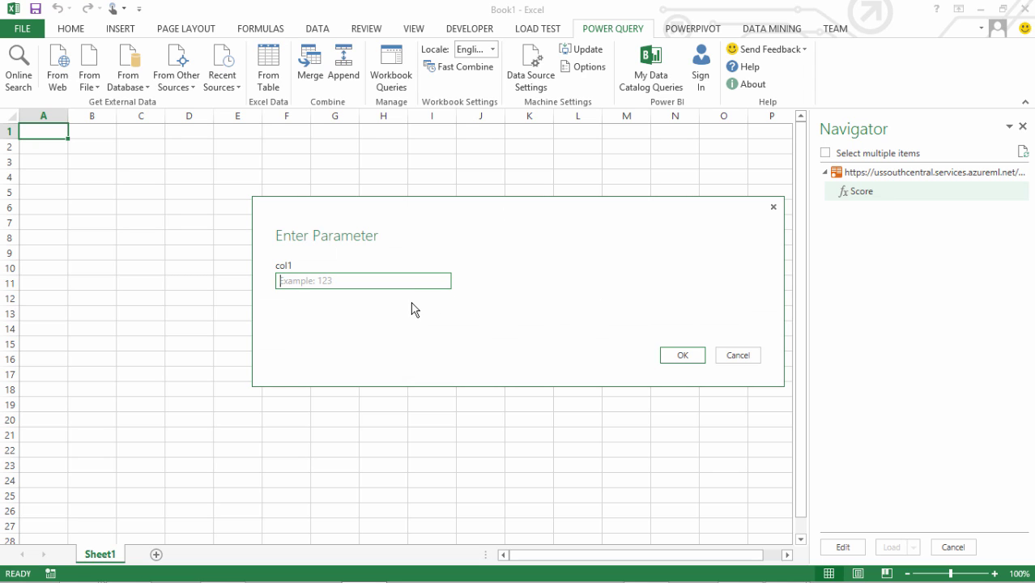
type("123")
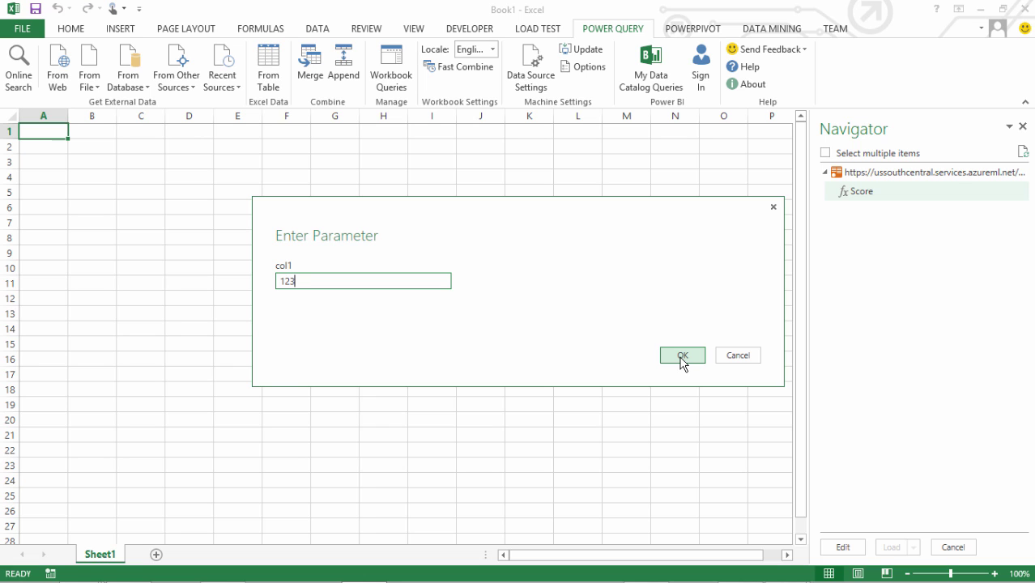
left_click(683, 360)
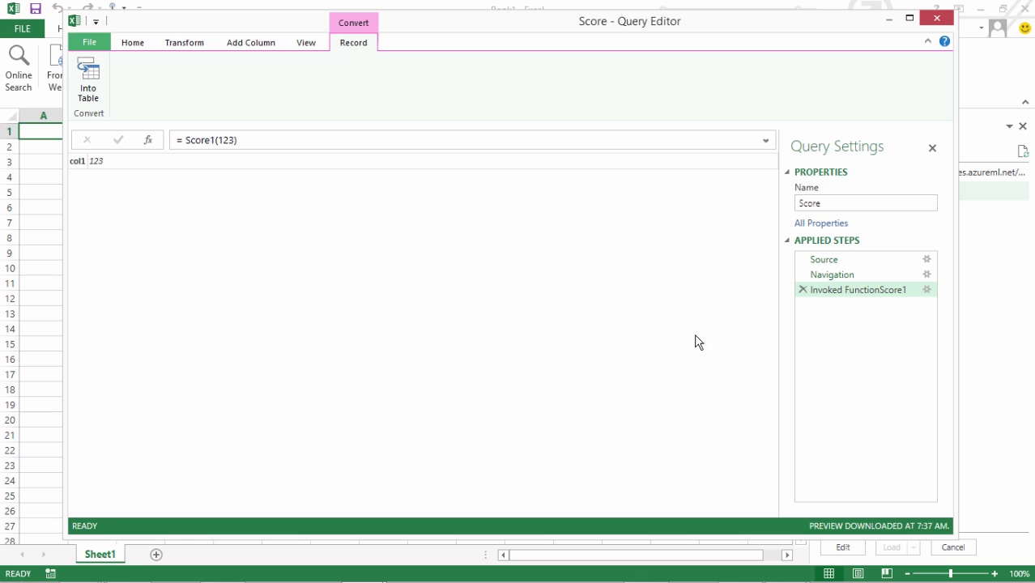
Rename the Score query as Run Prediction Model.
left_click(832, 203)
left_click_drag(832, 203, 773, 209)
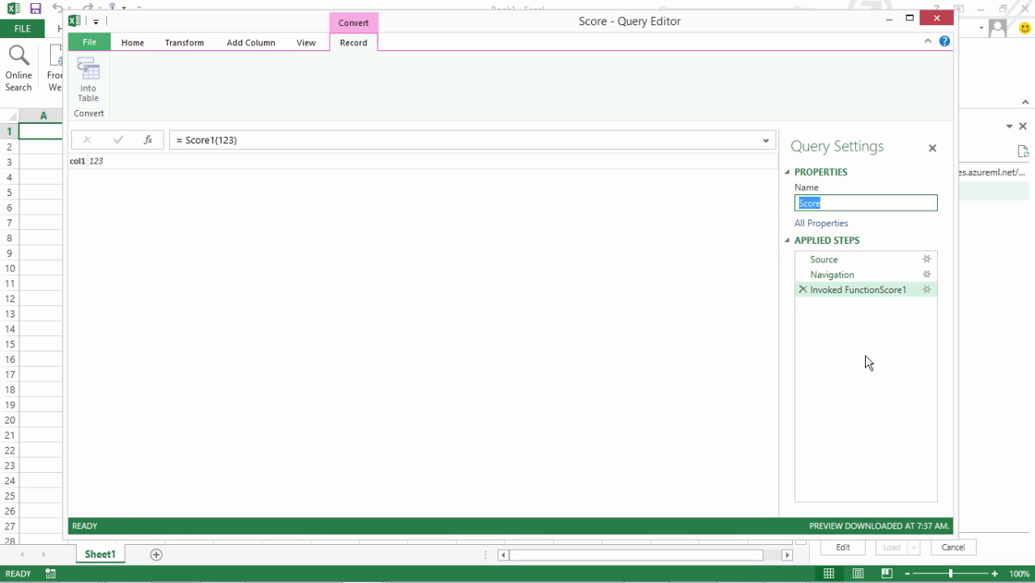
type("Run Prediction Mode")
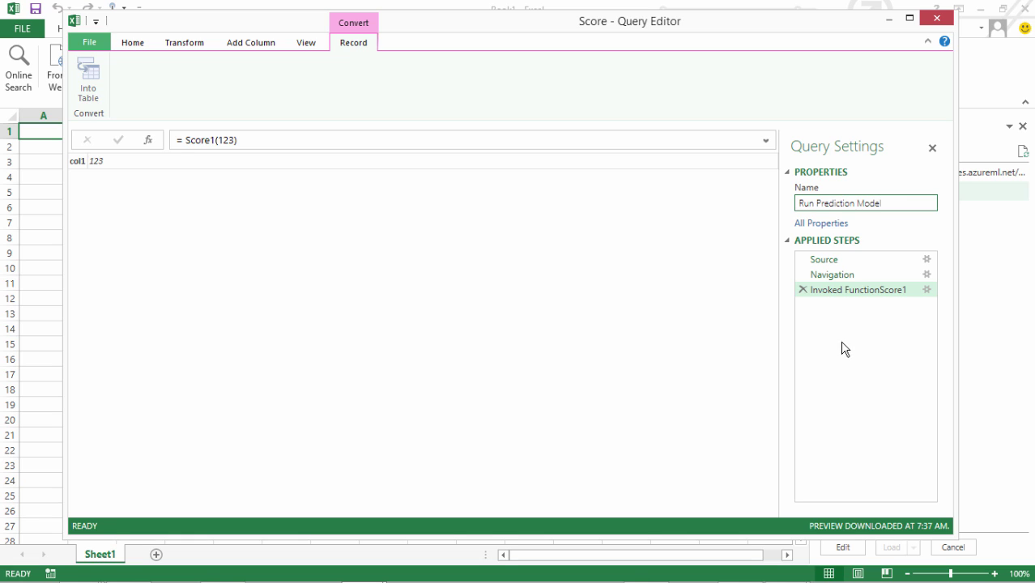
type("l")
left_click(862, 291)
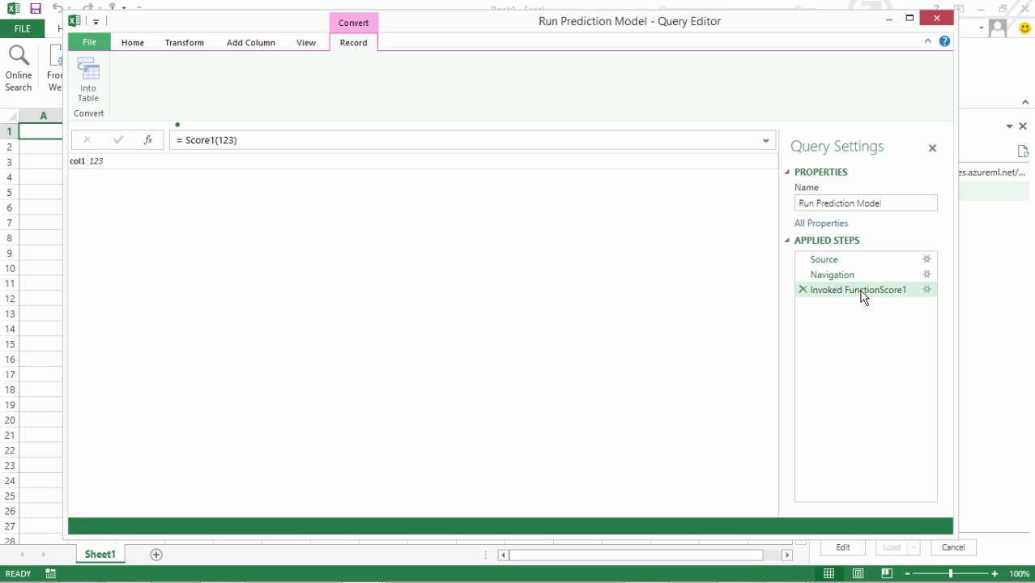
Close and load the query as Only Create Connection, adding its data to the Data Model.
left_click(94, 45)
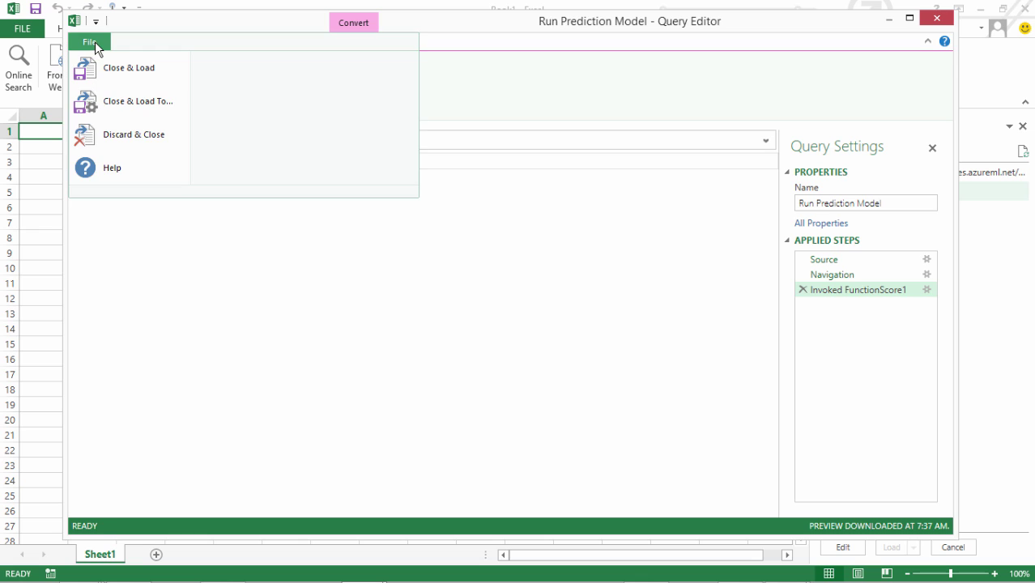
left_click(145, 102)
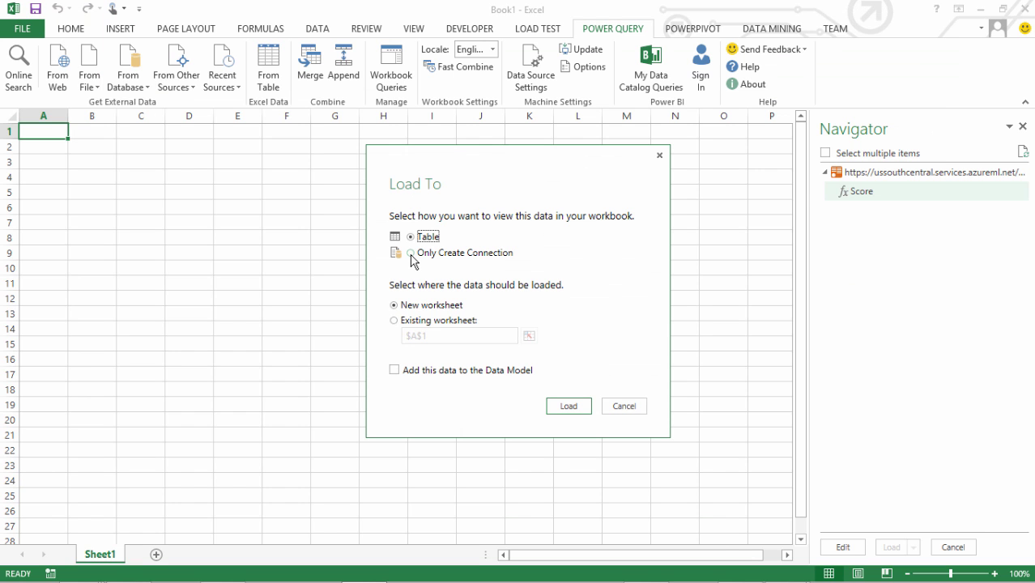
left_click(410, 254)
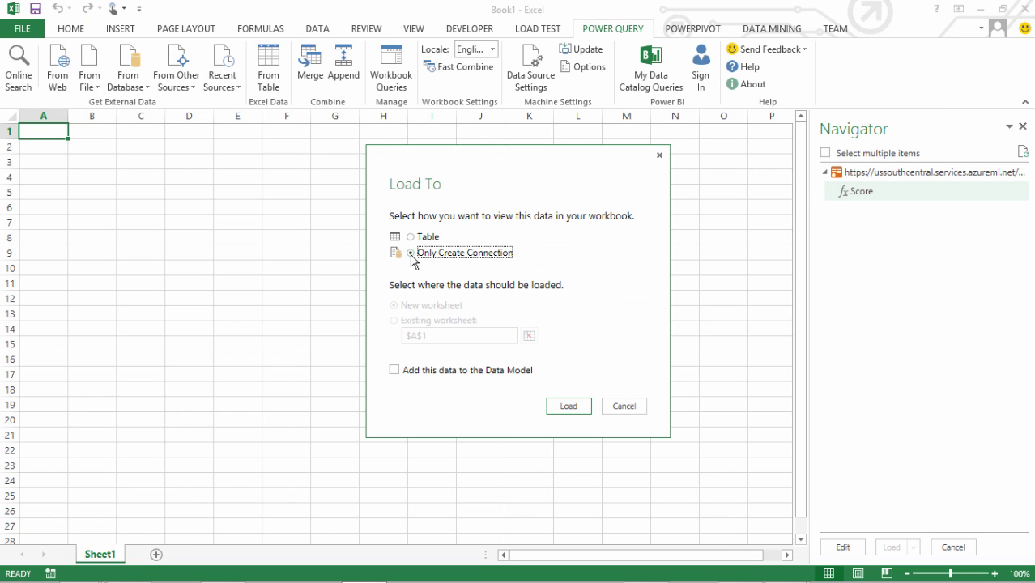
left_click(395, 371)
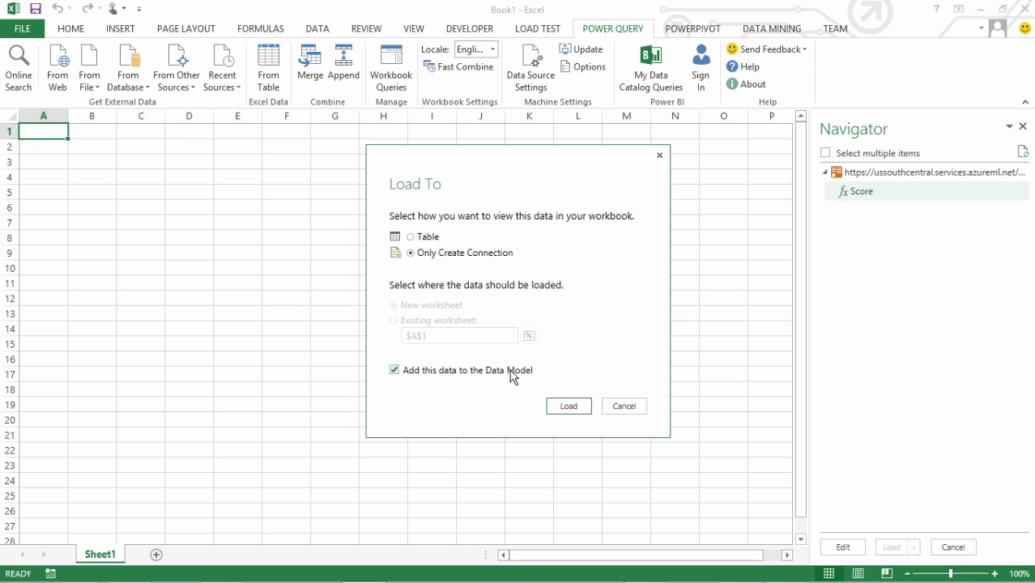
left_click(569, 408)
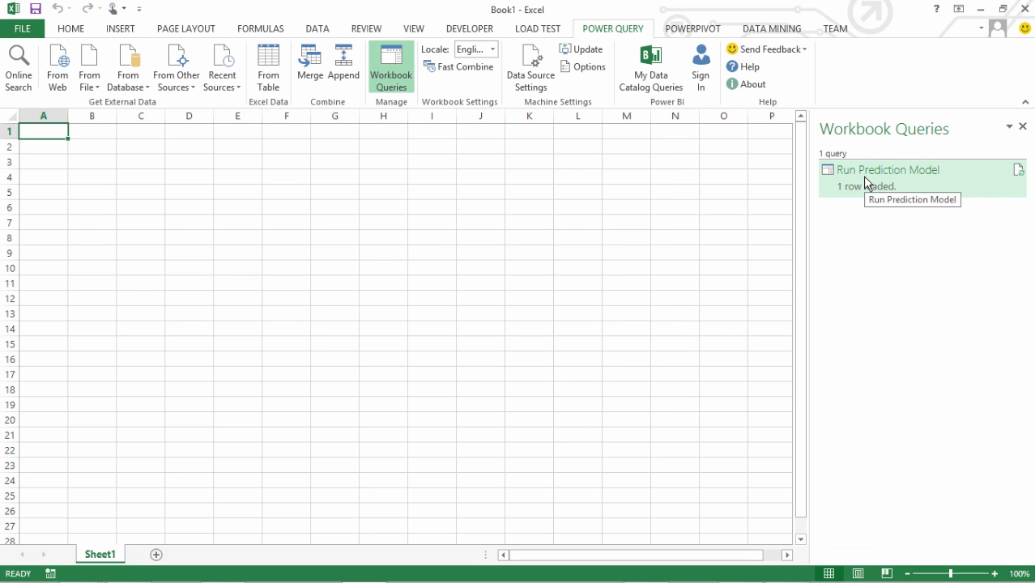
mouse_move(891, 183)
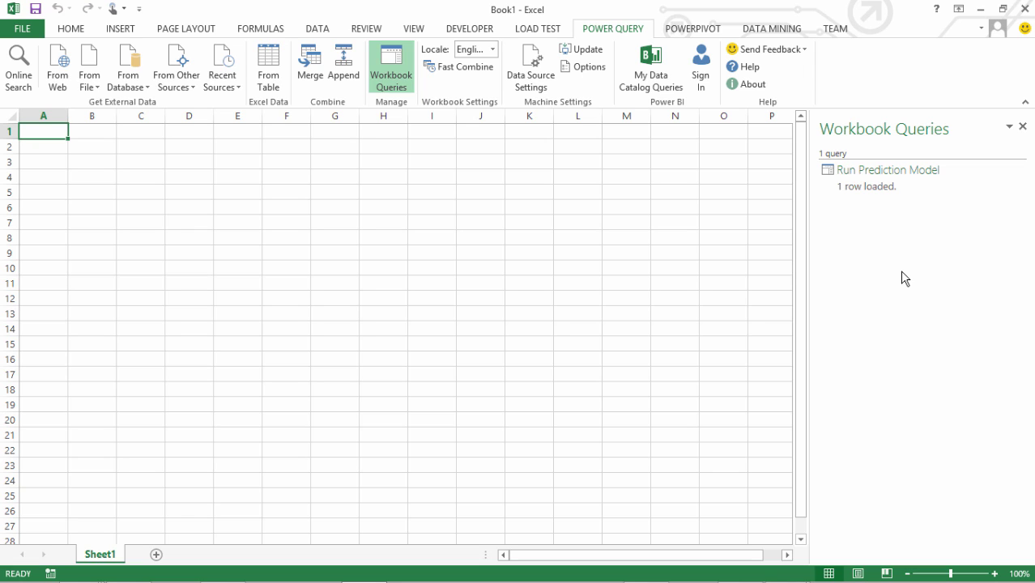
Switch to Visual Studio, refresh the mldata container's blob list and select CustomerPredictions.csv.
key("alt+Tab")
key("alt+Tab")
key("alt+Tab")
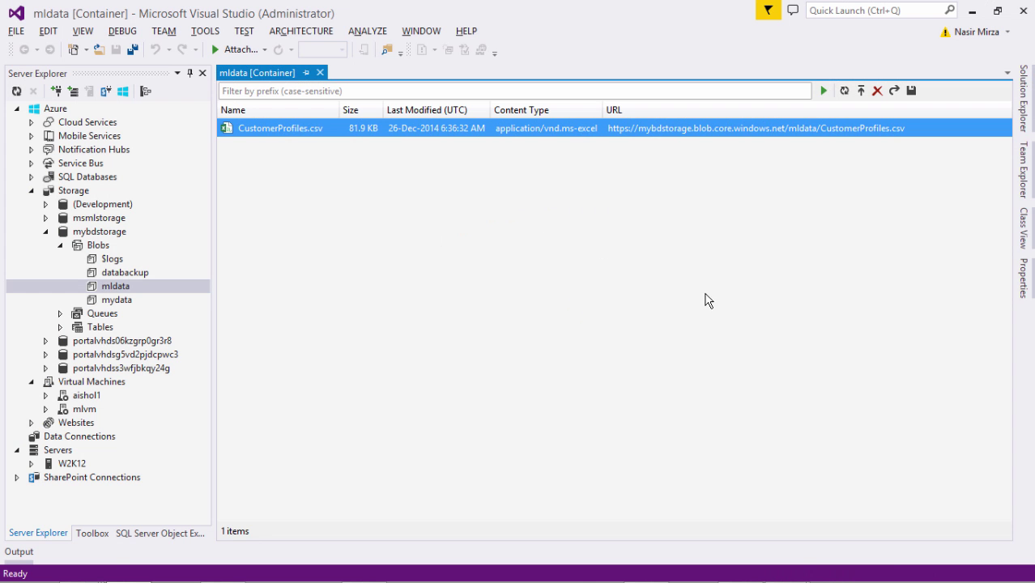
left_click(845, 91)
left_click(845, 92)
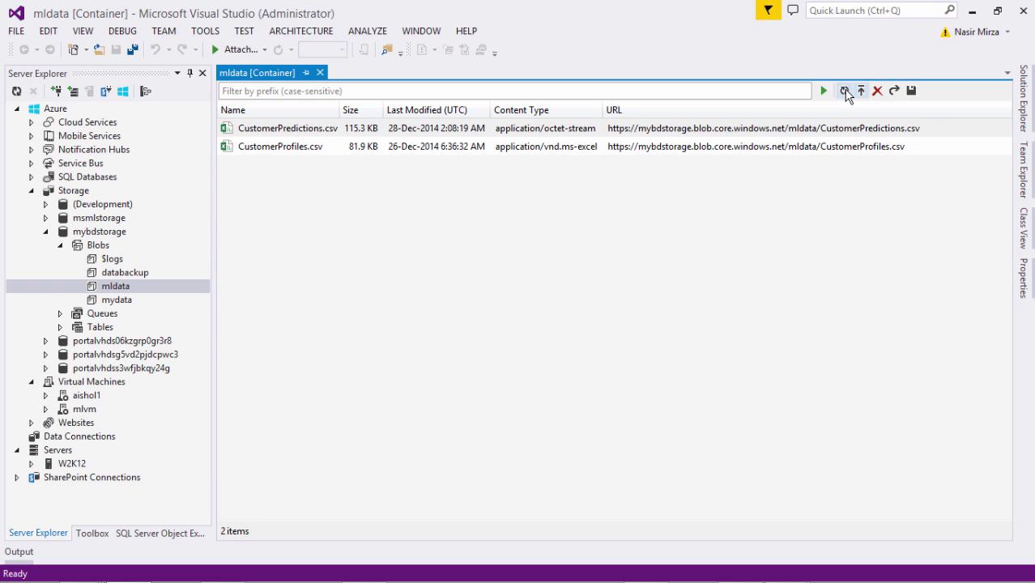
left_click(329, 135)
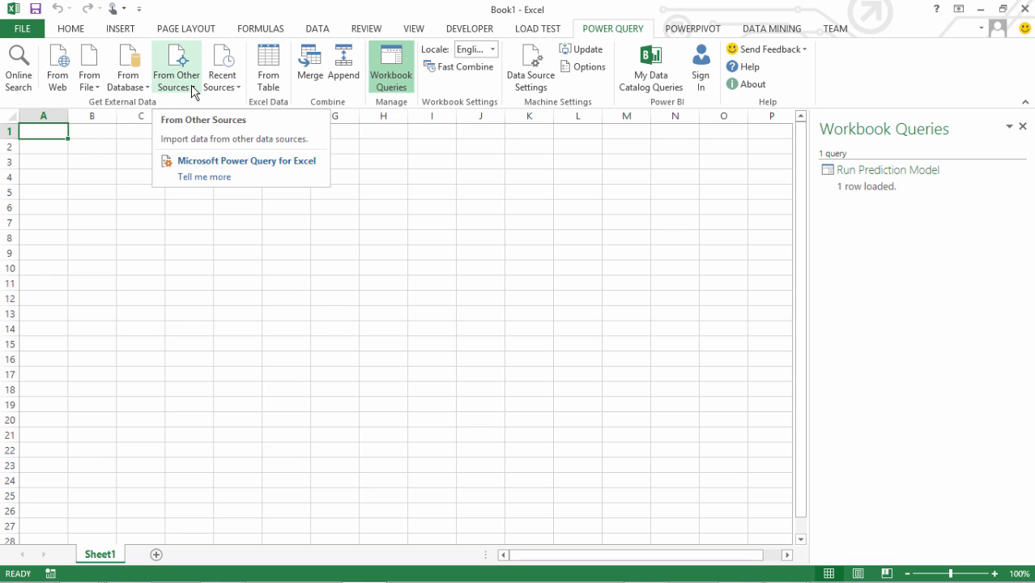
In Excel, start a Power Query import from Microsoft Azure Blob Storage for the mybdstorage account.
left_click(192, 91)
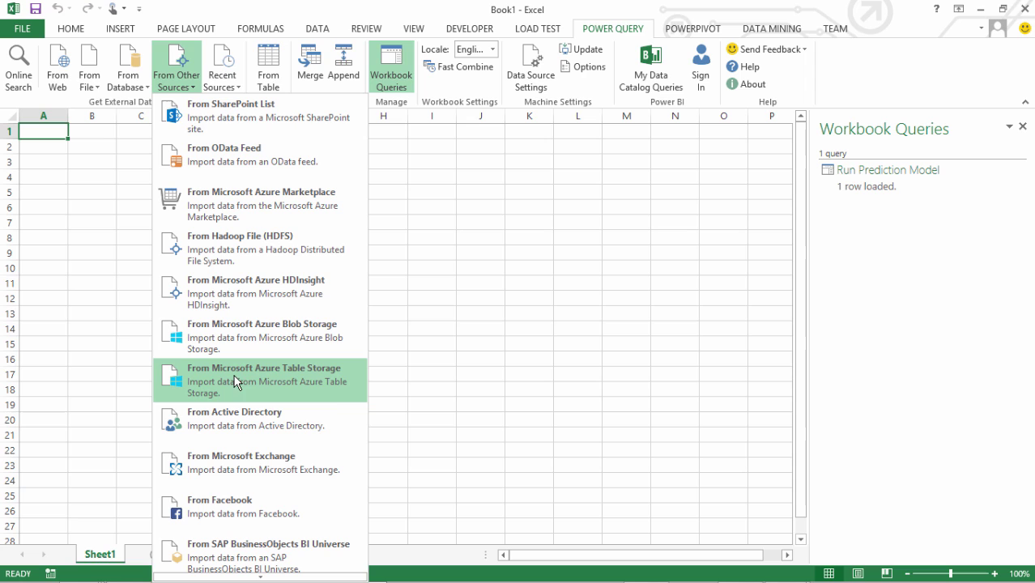
left_click(294, 336)
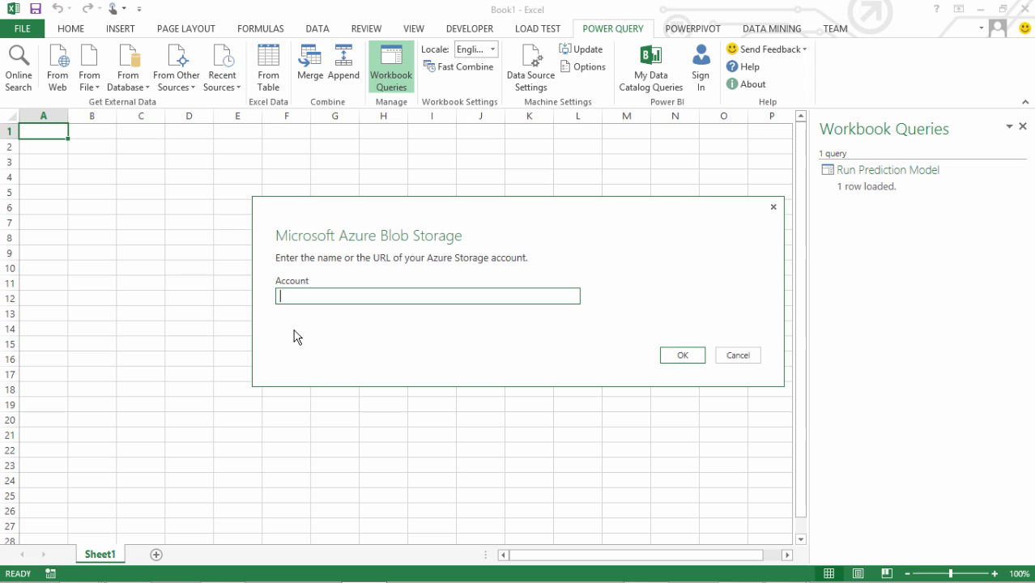
type("mybdstorage")
left_click(665, 357)
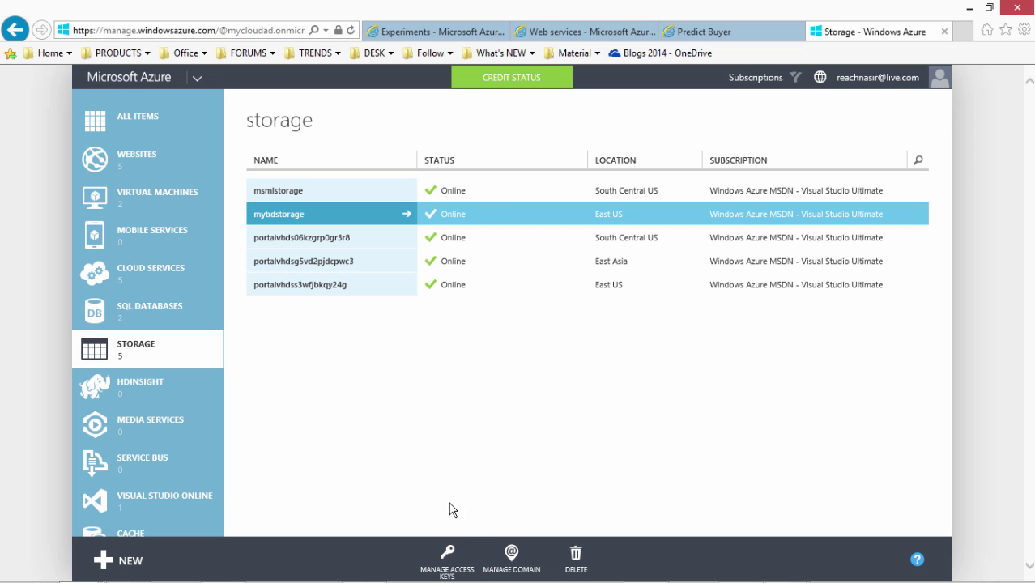
Copy the primary access key of the mybdstorage account in the Azure portal.
left_click(448, 559)
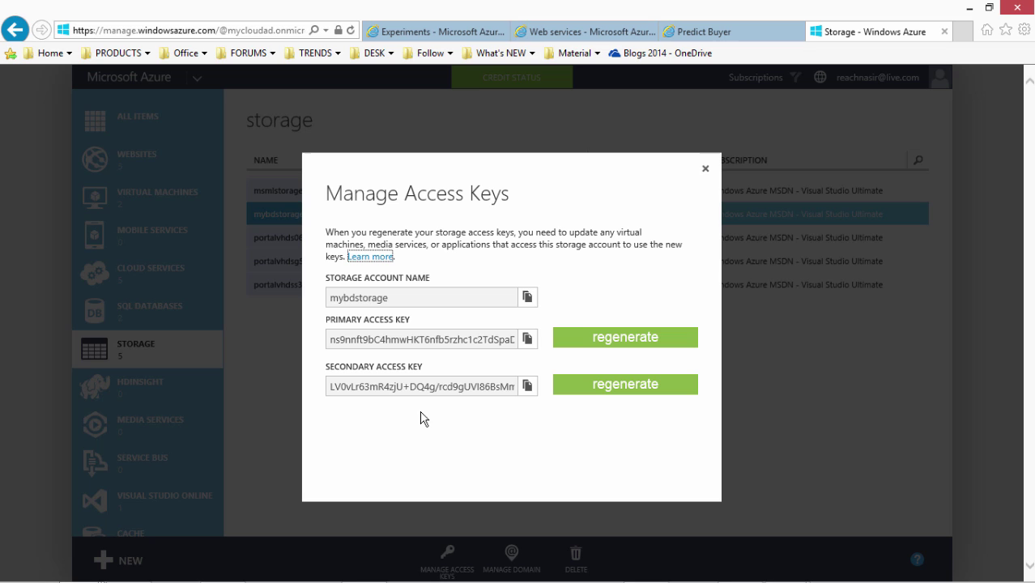
left_click(527, 340)
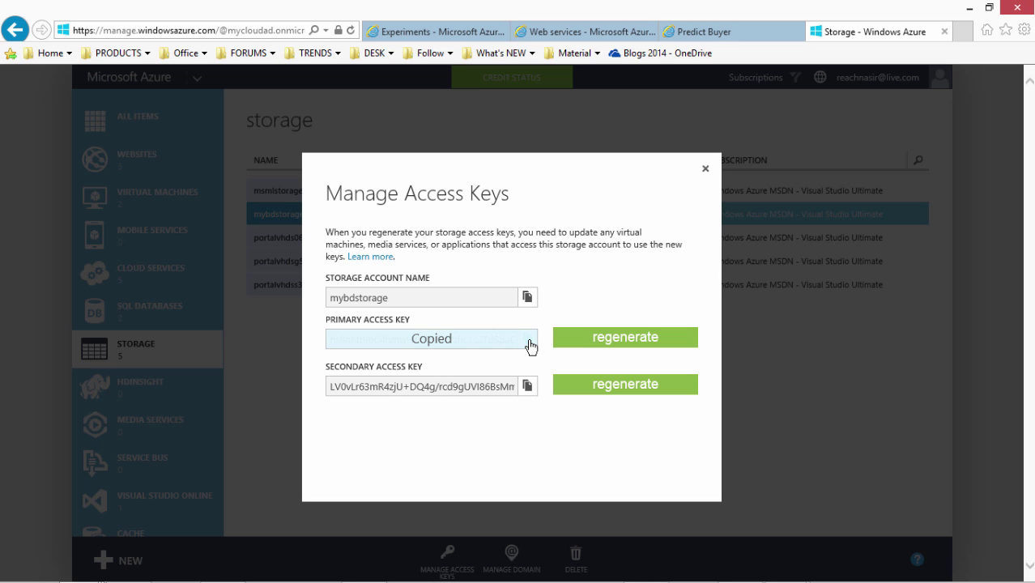
left_click(706, 169)
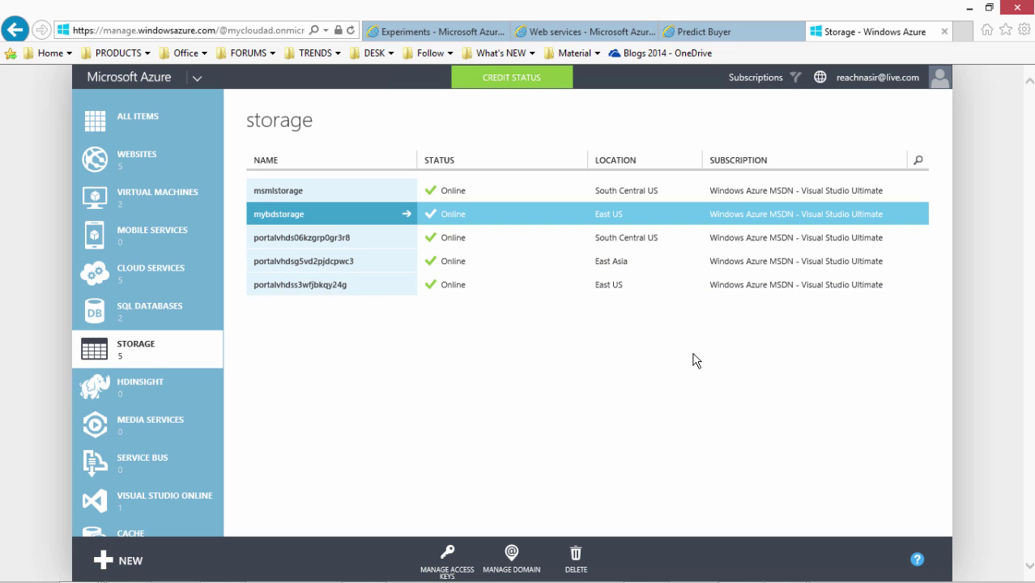
Switch to Excel, paste the storage account key for the mybdstorage blob connection and save it.
key("alt+Tab")
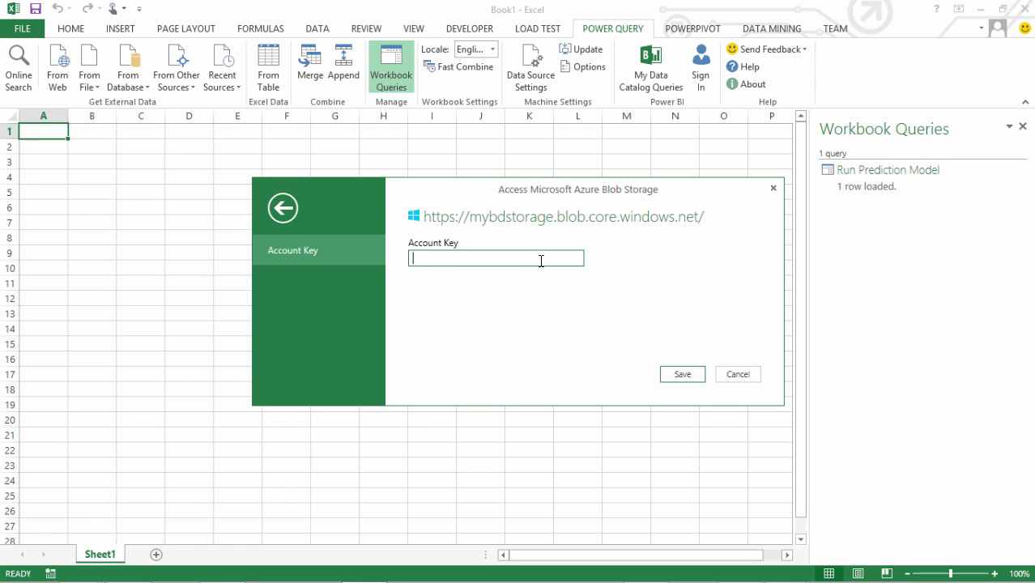
right_click(541, 260)
left_click(567, 326)
left_click(680, 373)
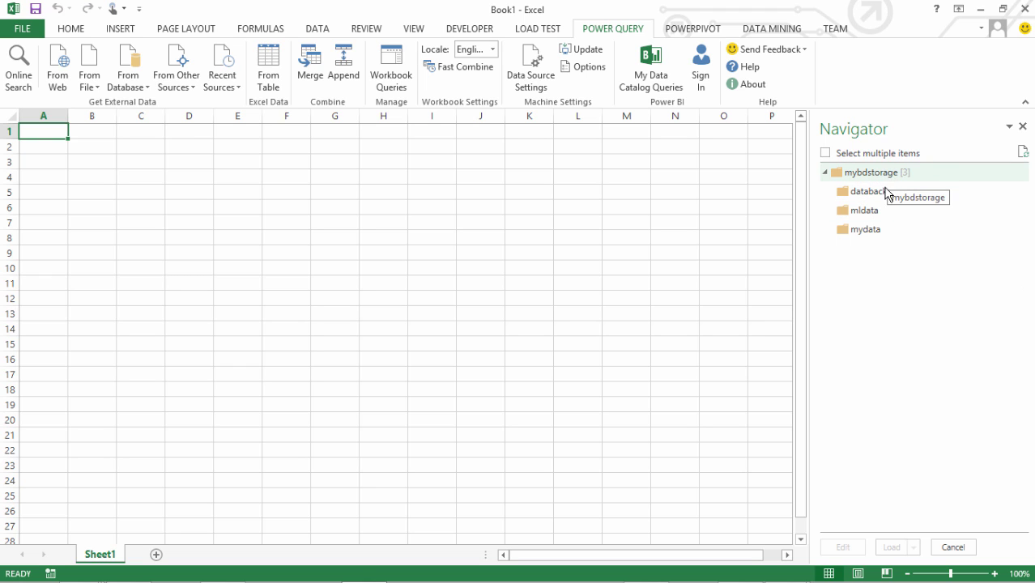
Open the mldata container in the Query Editor and import the contents of CustomerPredictions.csv.
left_click(885, 213)
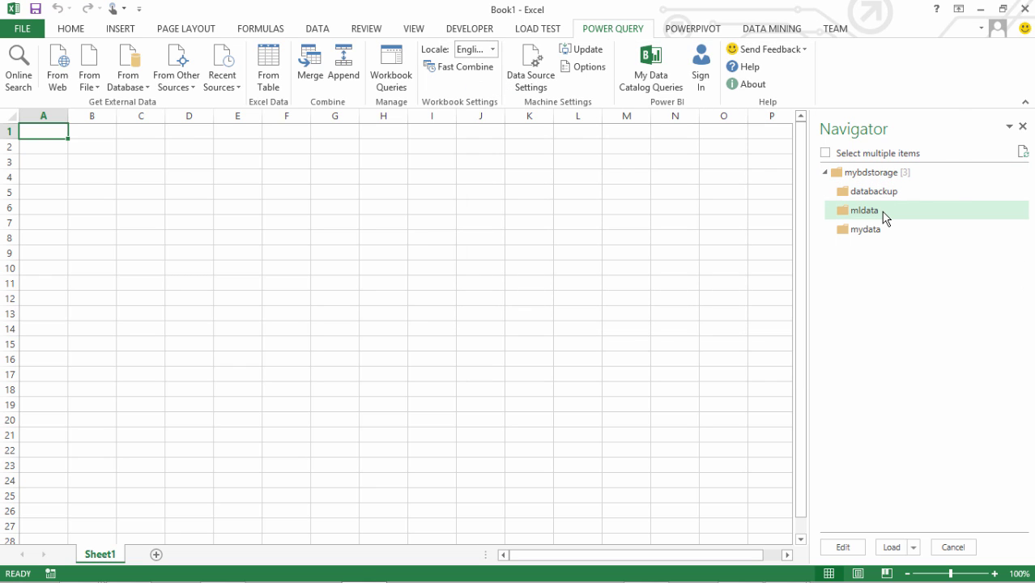
double_click(884, 213)
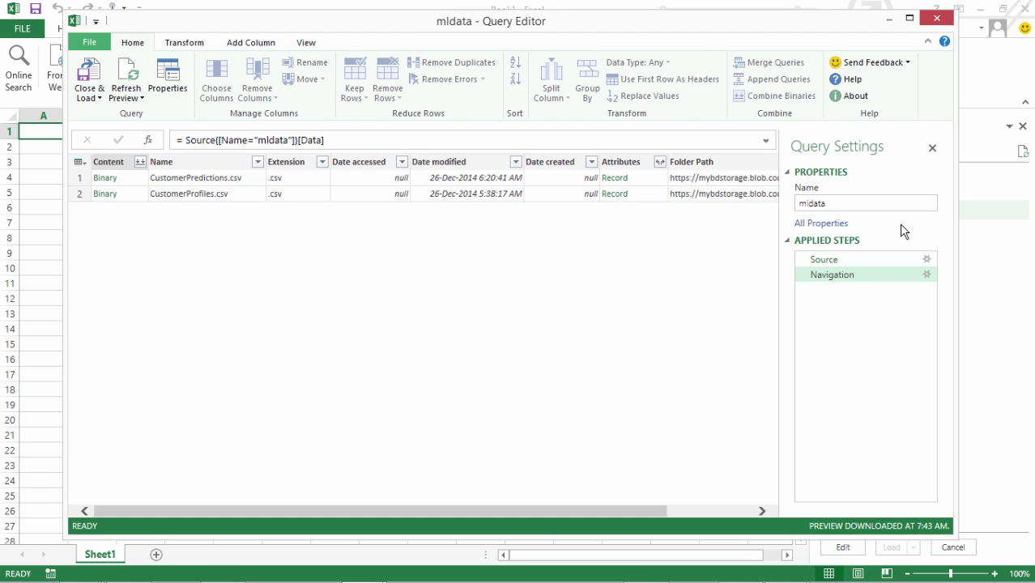
left_click(237, 183)
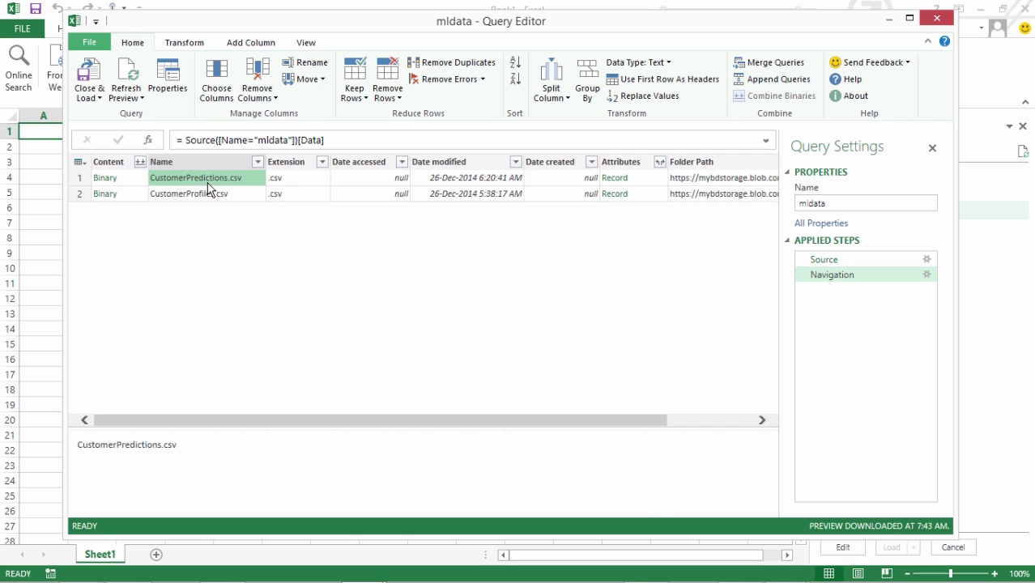
left_click(106, 180)
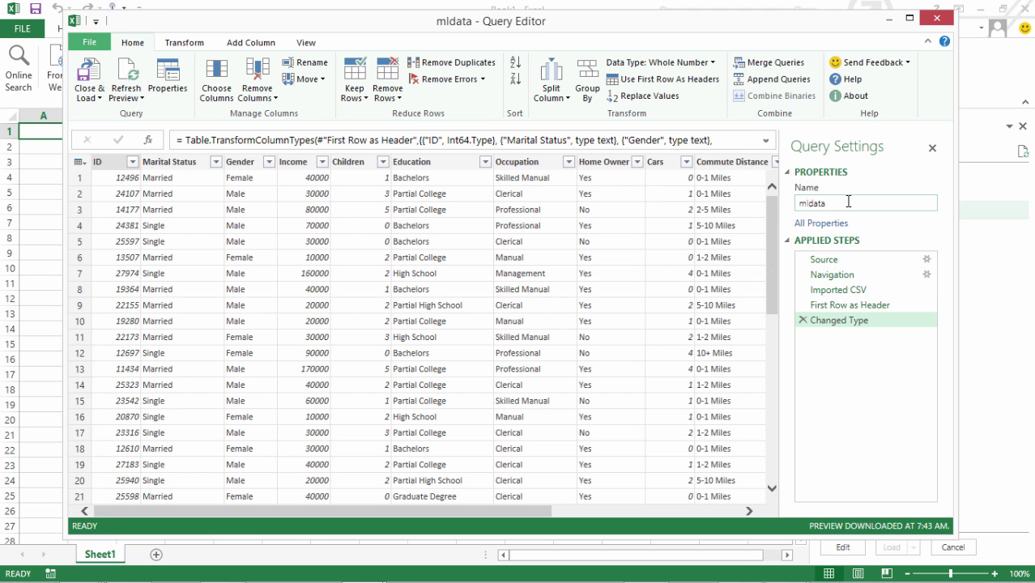
Rename the query as Prediction Results and load it as Only Create Connection, adding its data to the Data Model.
double_click(848, 202)
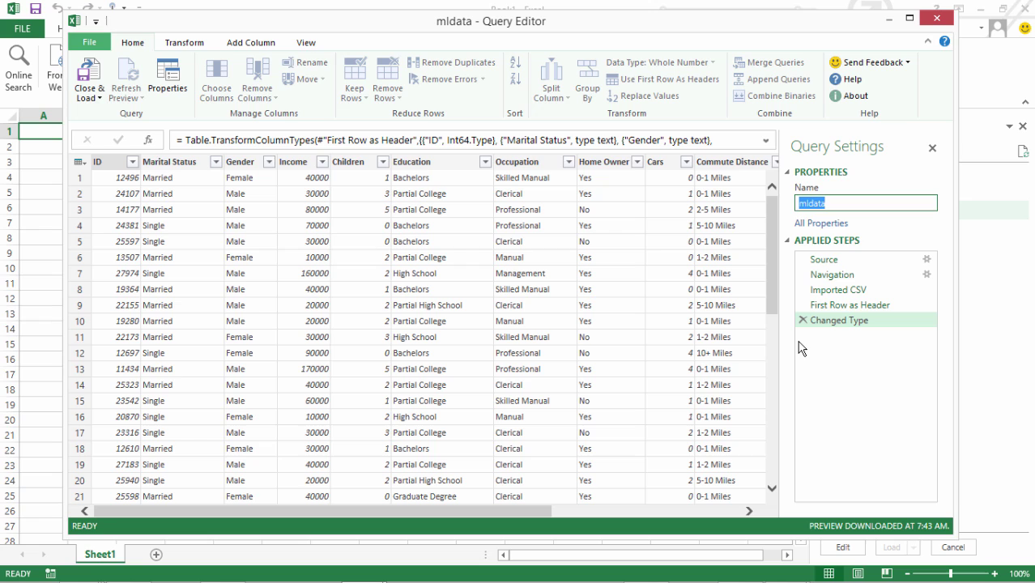
type("Prediction Results")
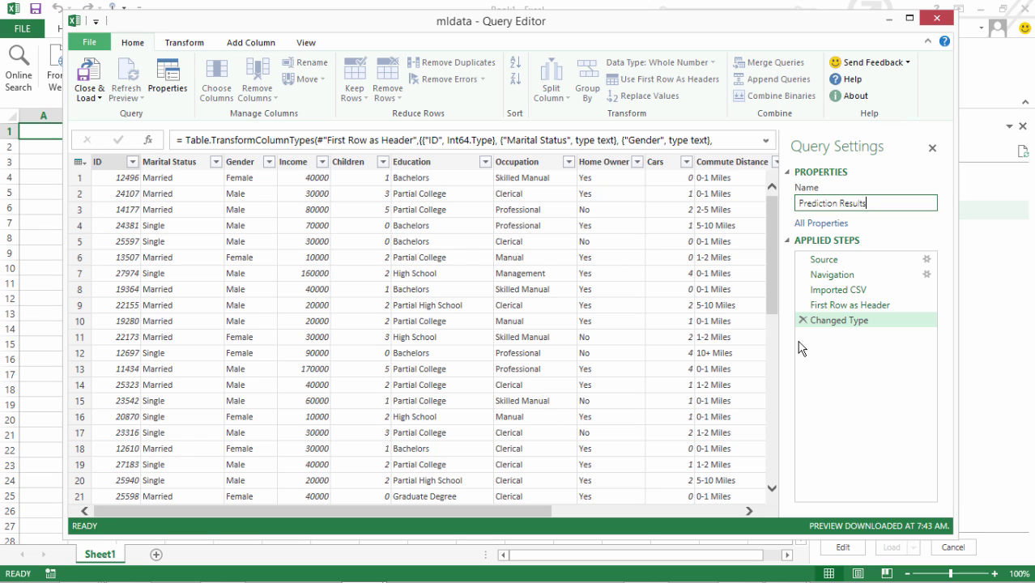
left_click(90, 97)
left_click(111, 138)
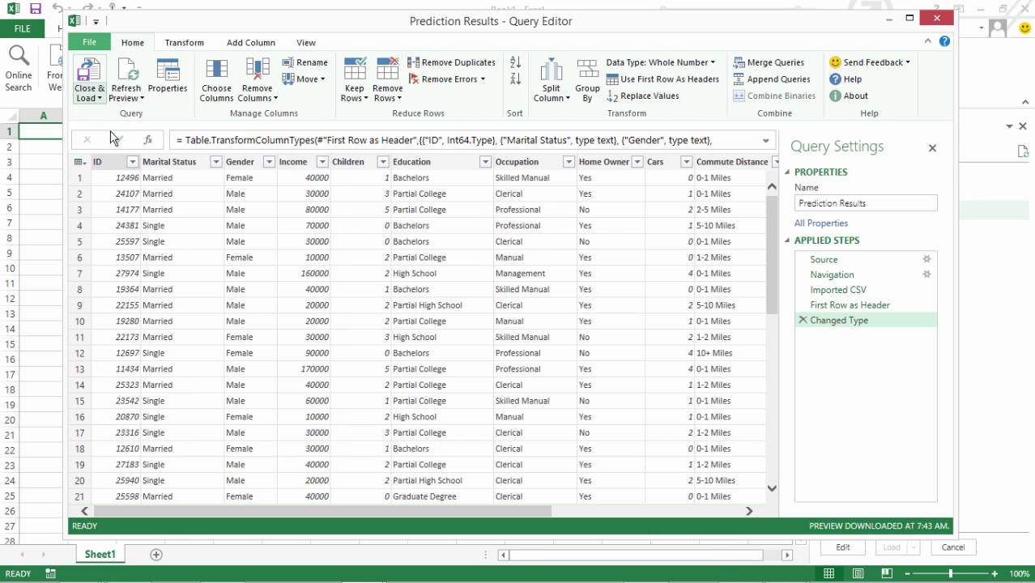
left_click(410, 253)
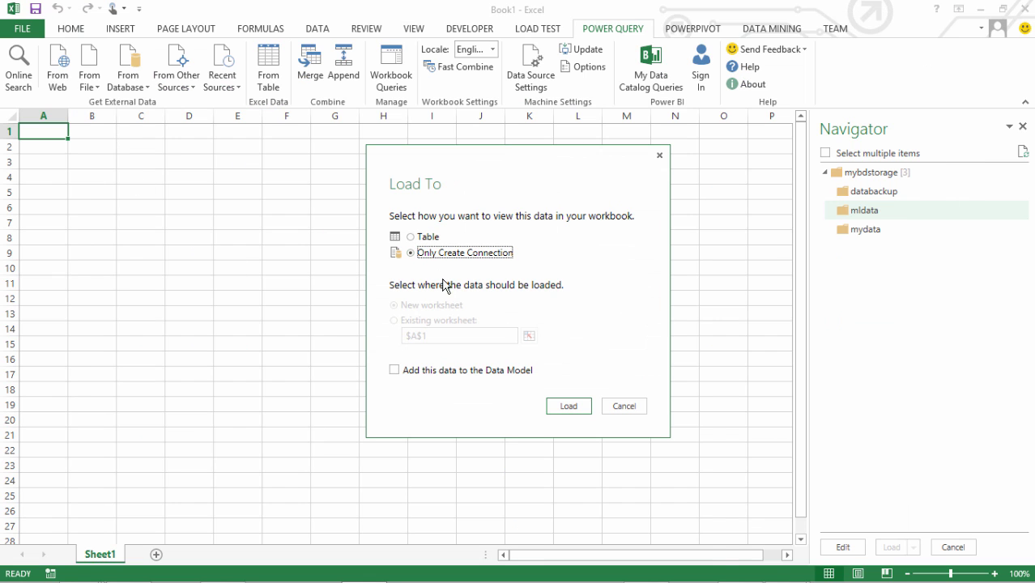
left_click(395, 370)
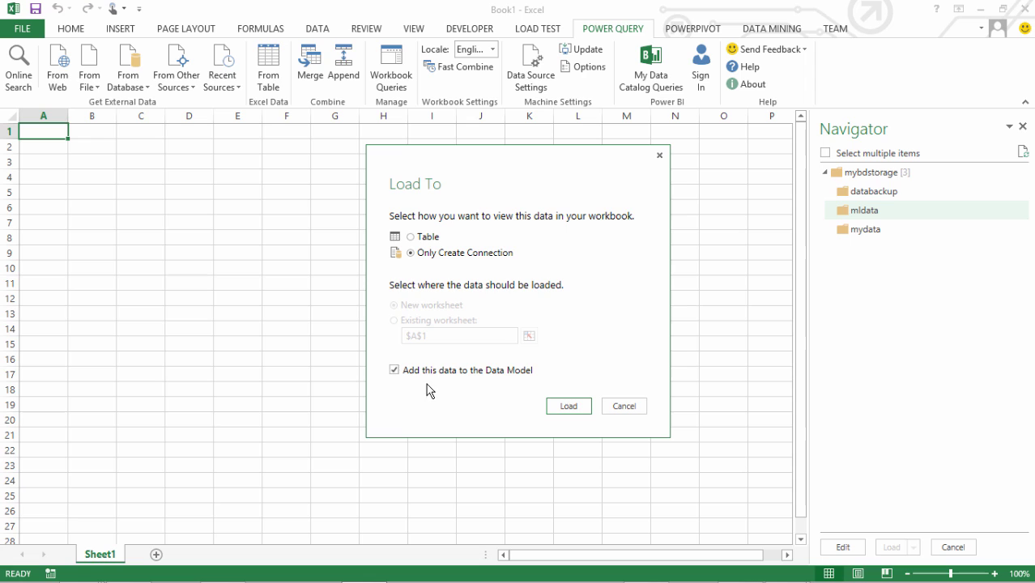
left_click(570, 406)
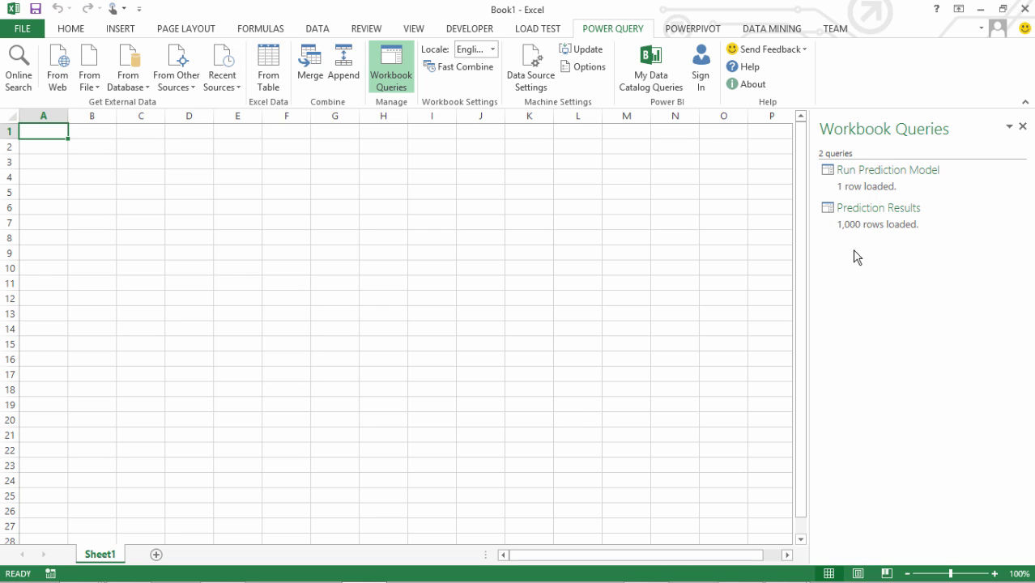
Open the PowerPivot data model and examine the Prediction and Prediction Score columns of the Prediction Results table.
mouse_move(862, 236)
left_click(687, 31)
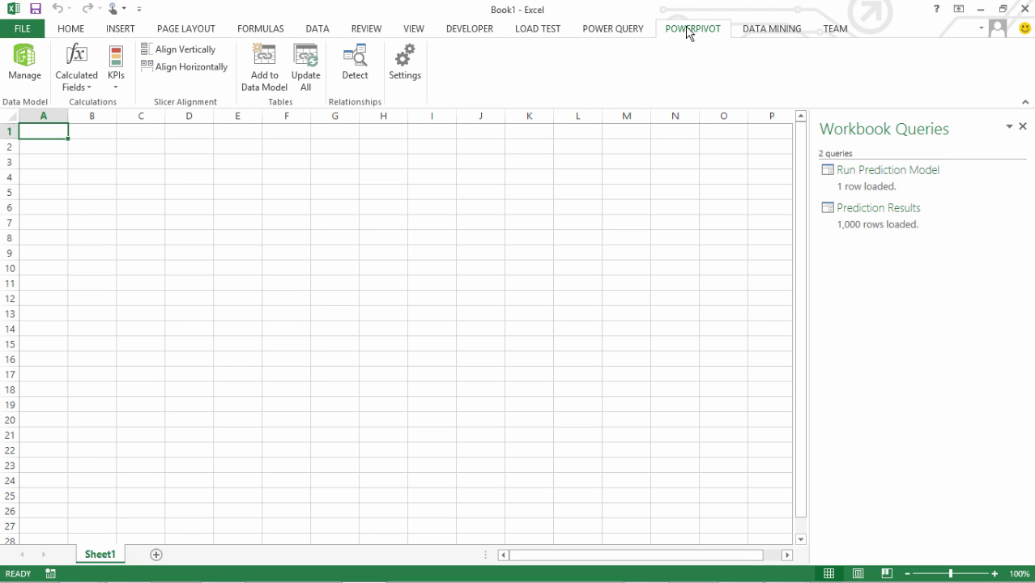
left_click(25, 66)
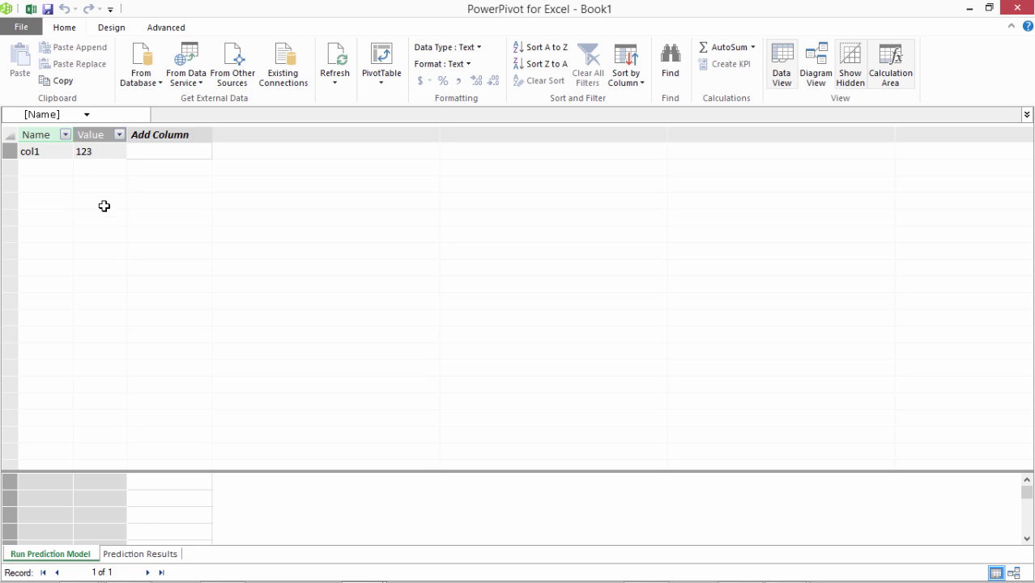
left_click(137, 556)
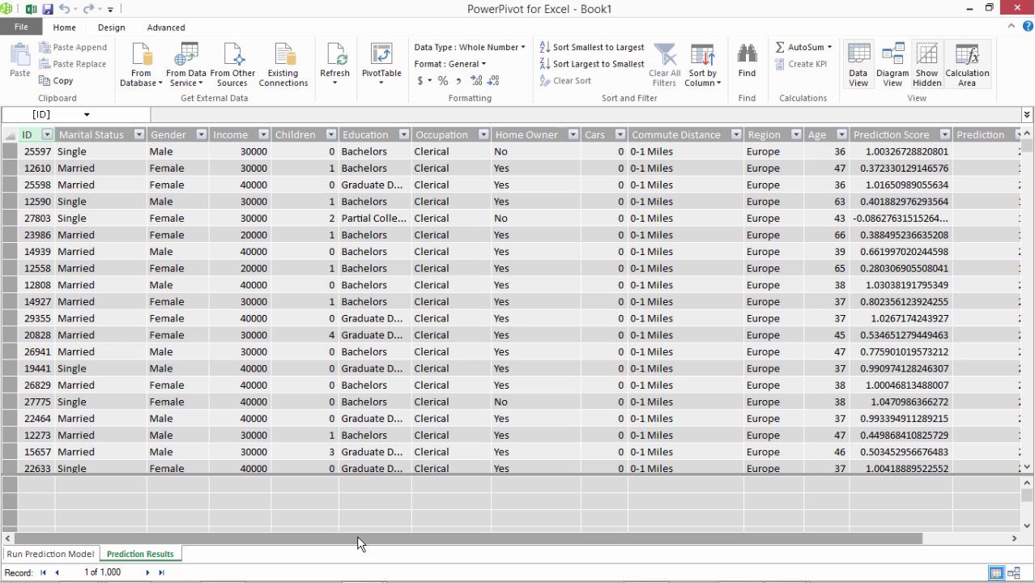
left_click_drag(356, 536, 392, 535)
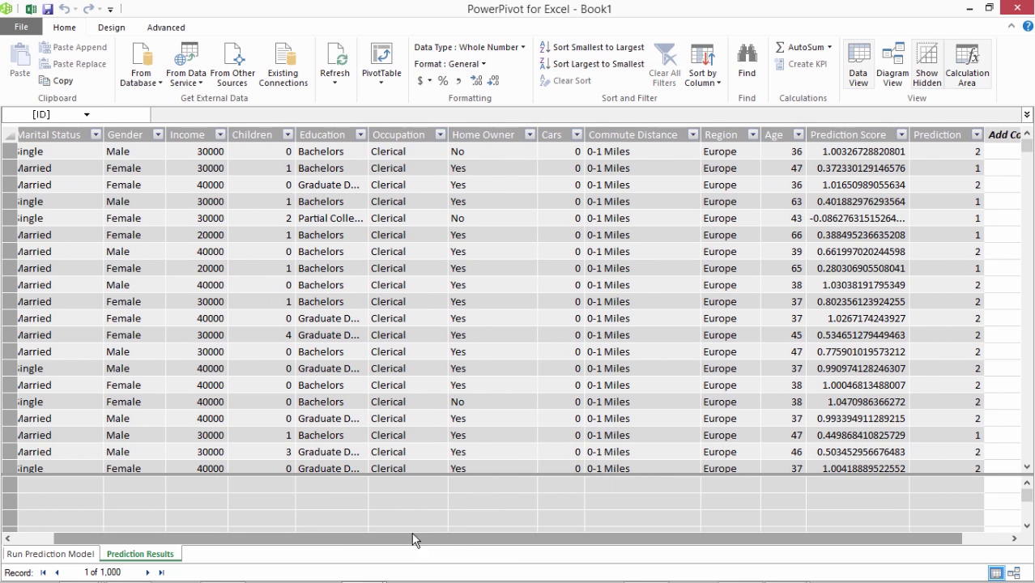
left_click(958, 135)
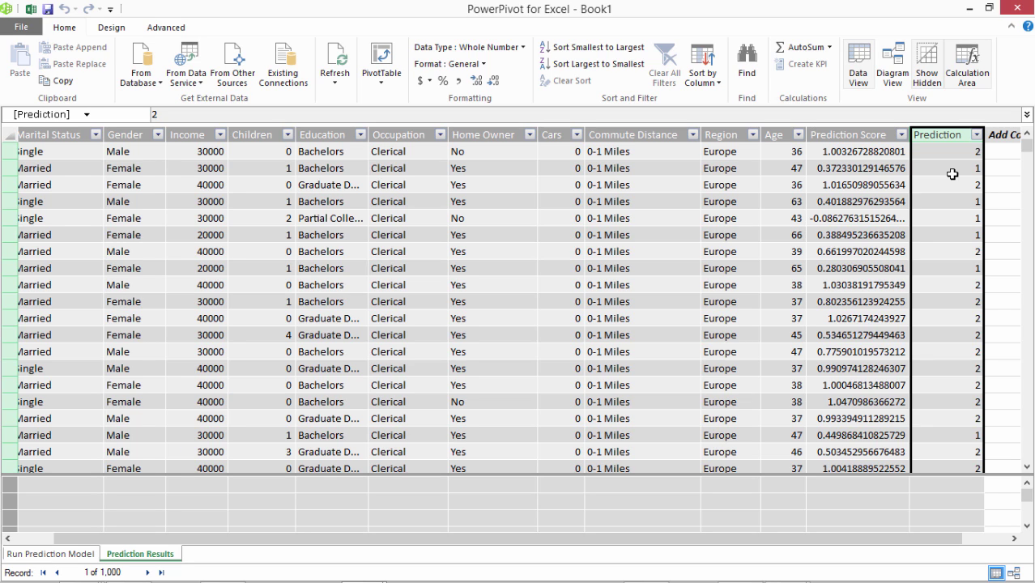
left_click(860, 136)
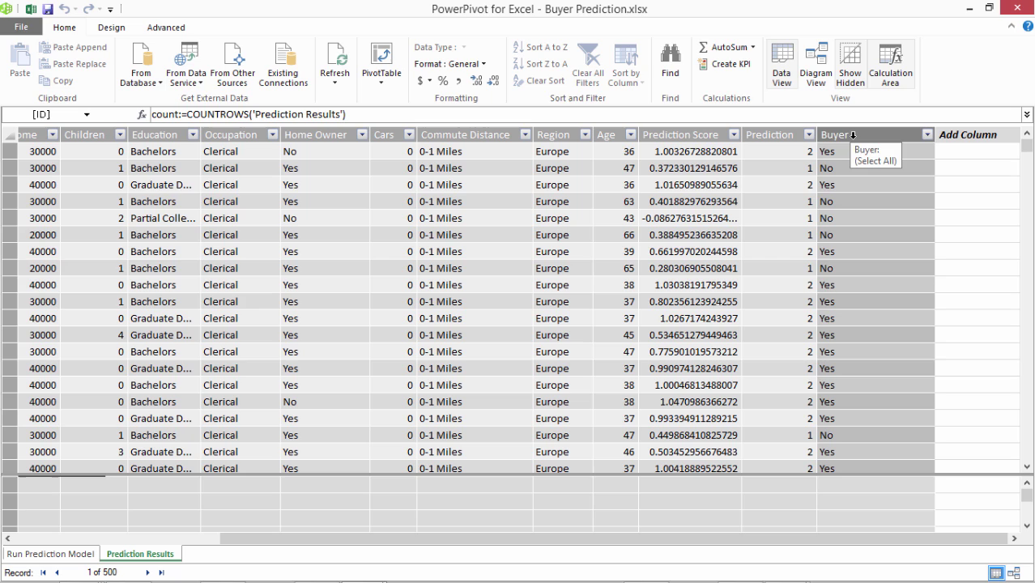
Review the Buyer column's formula and the Prediction Score column, and examine the charts in the Buyer Prediction report.
left_click(853, 135)
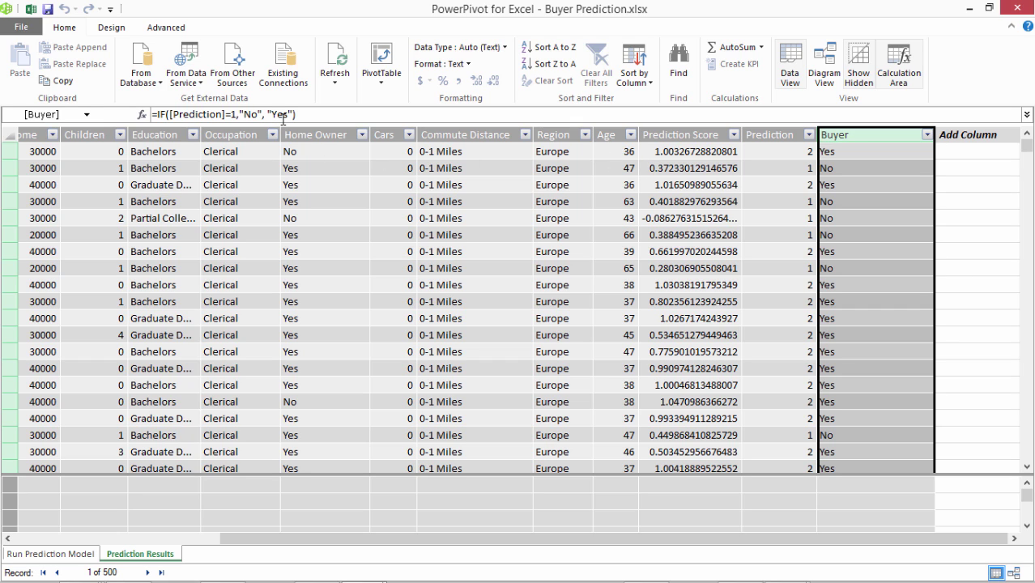
left_click(687, 135)
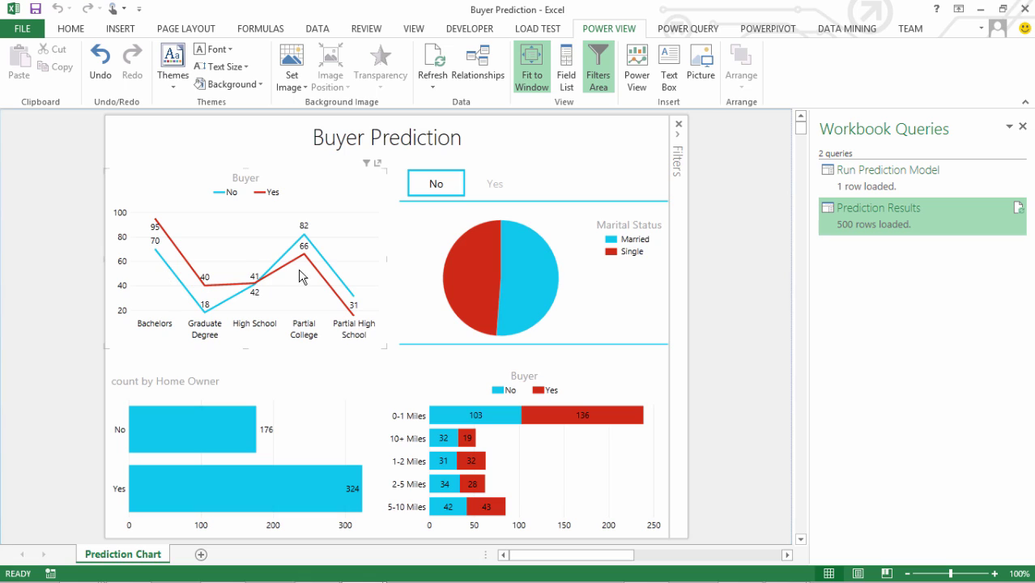
mouse_move(541, 283)
mouse_move(1018, 231)
Switch to Visual Studio, refresh the mldata container's blob list and delete CustomerPredictions.csv and CustomerProfiles.csv.
key("alt+Tab")
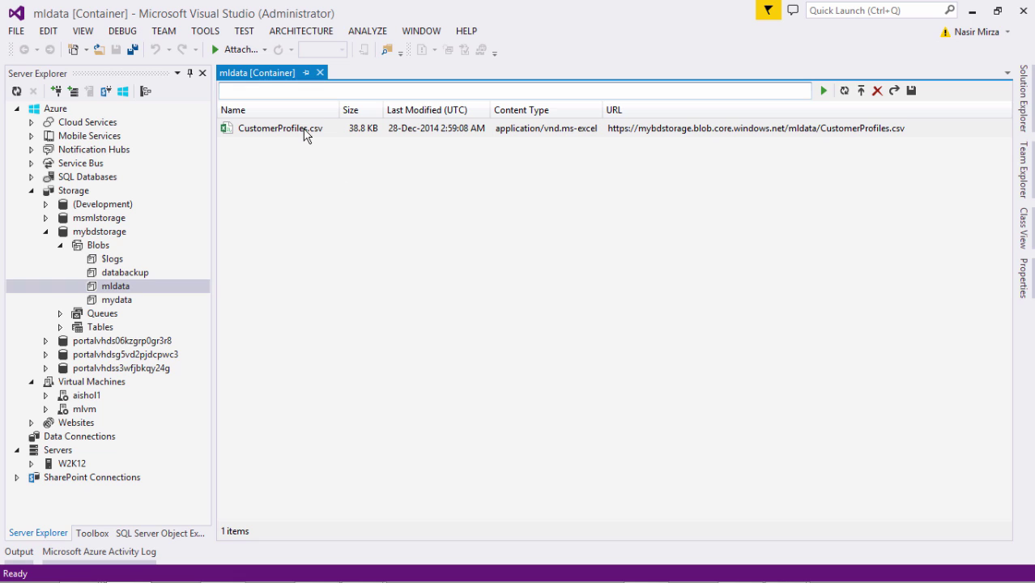
left_click(844, 90)
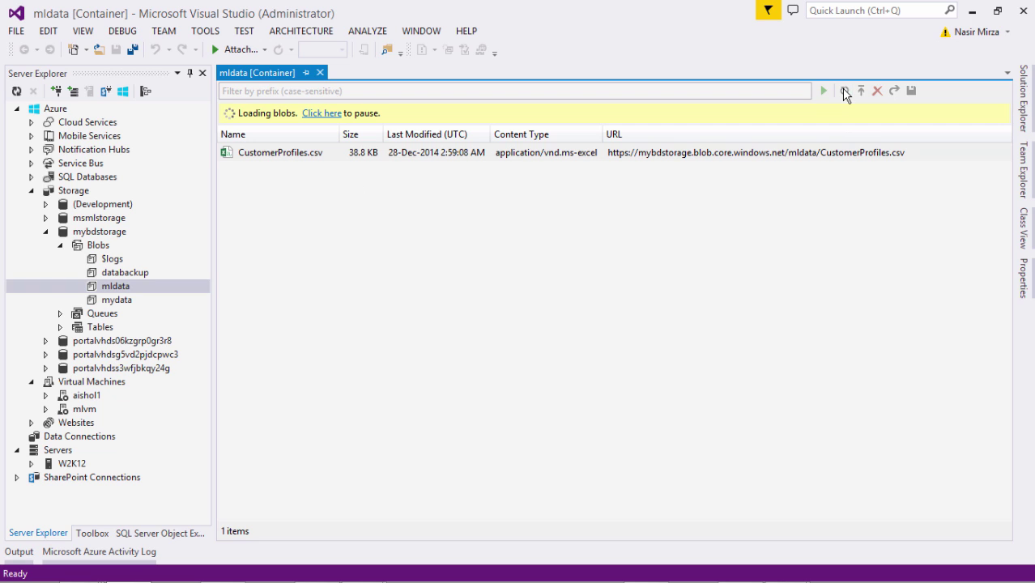
left_click(322, 146)
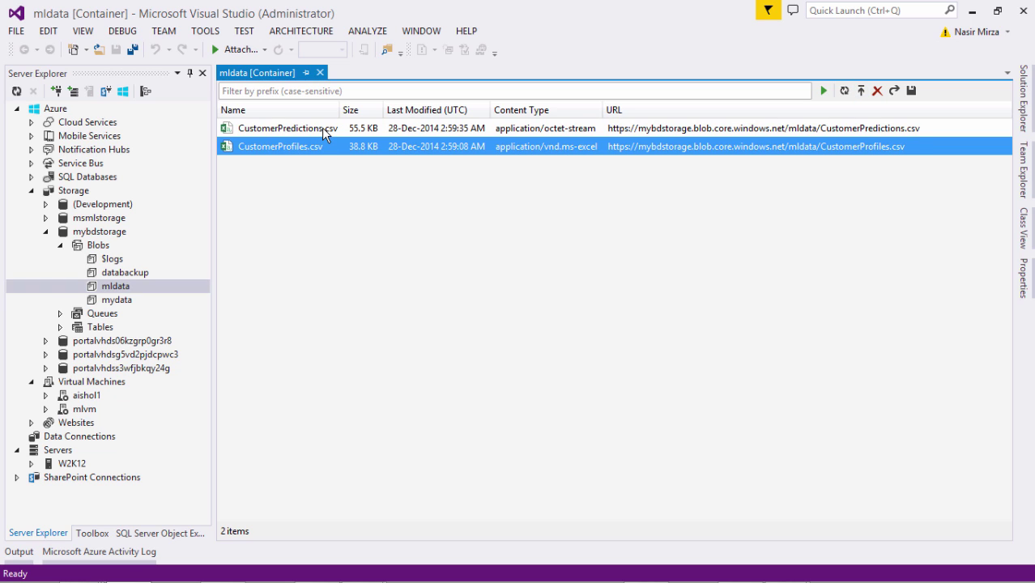
left_click(321, 127, "shift")
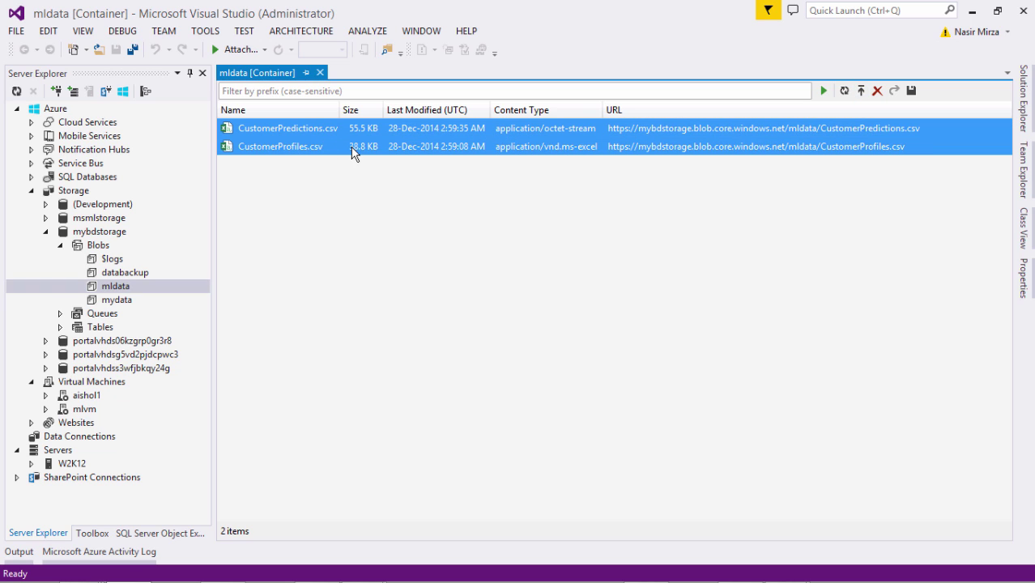
left_click(877, 91)
left_click(565, 354)
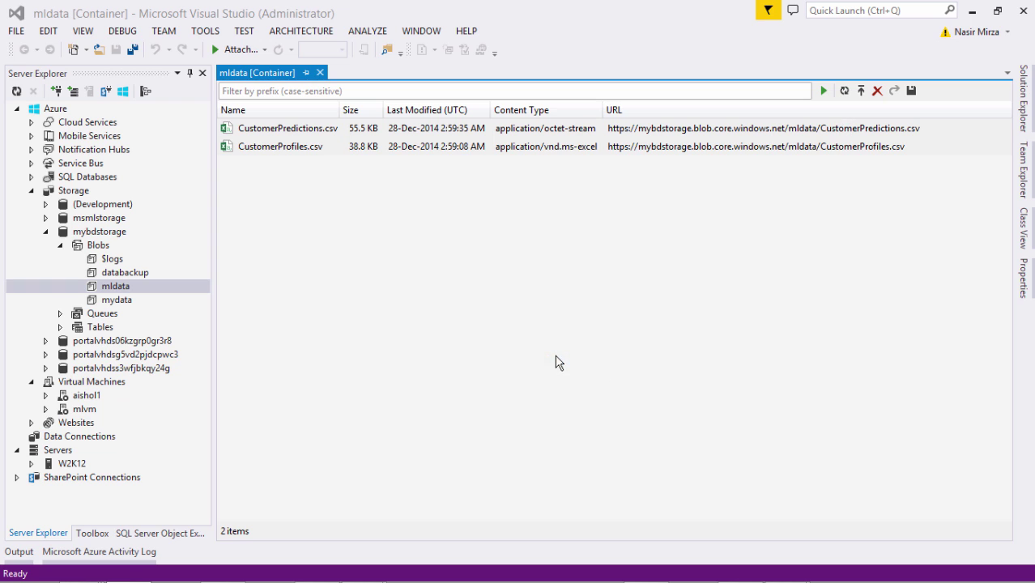
Upload the local CustomerProfiles.csv file to the mldata container.
left_click(861, 91)
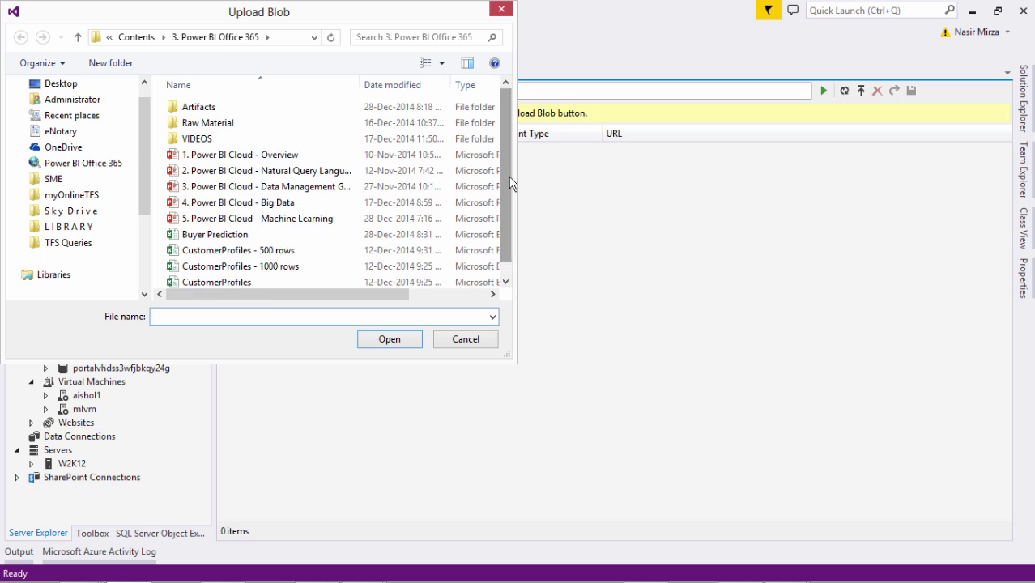
scroll(510, 180, "down", 1)
left_click(225, 265)
left_click(385, 342)
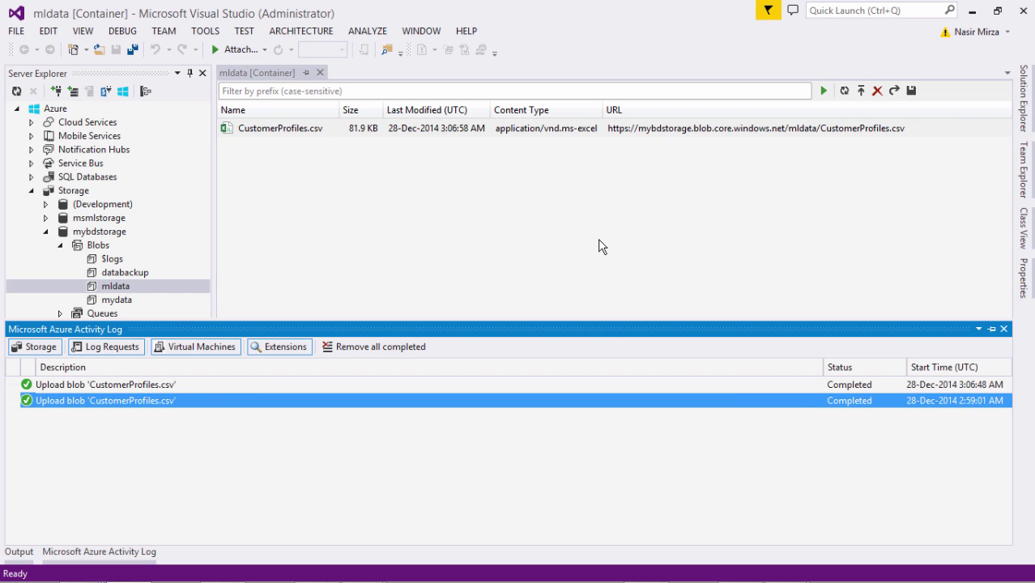
Switch back to Excel, refresh the Run Prediction Model query and select the Prediction Results query.
key("alt")
key("alt+Tab")
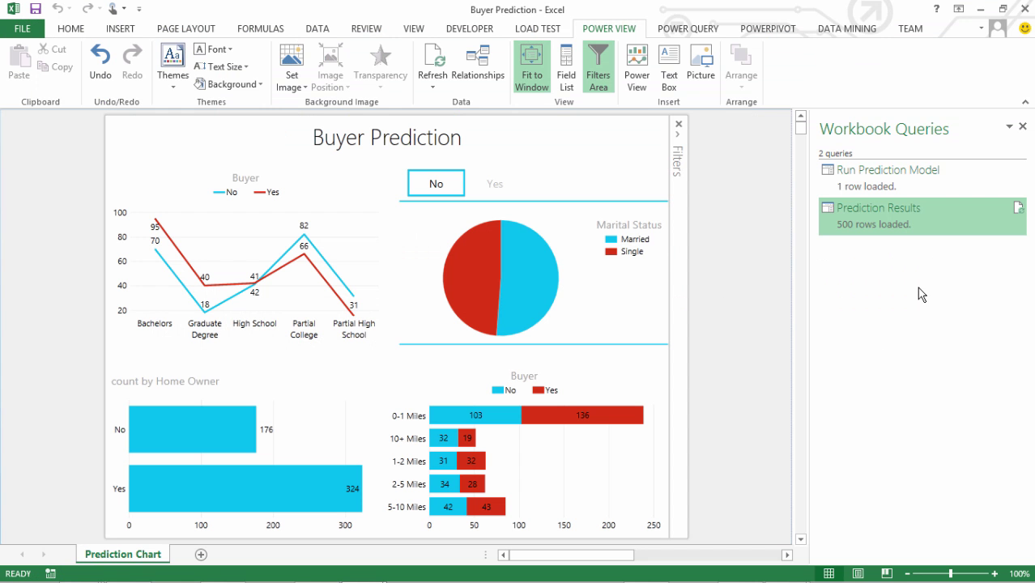
left_click(971, 192)
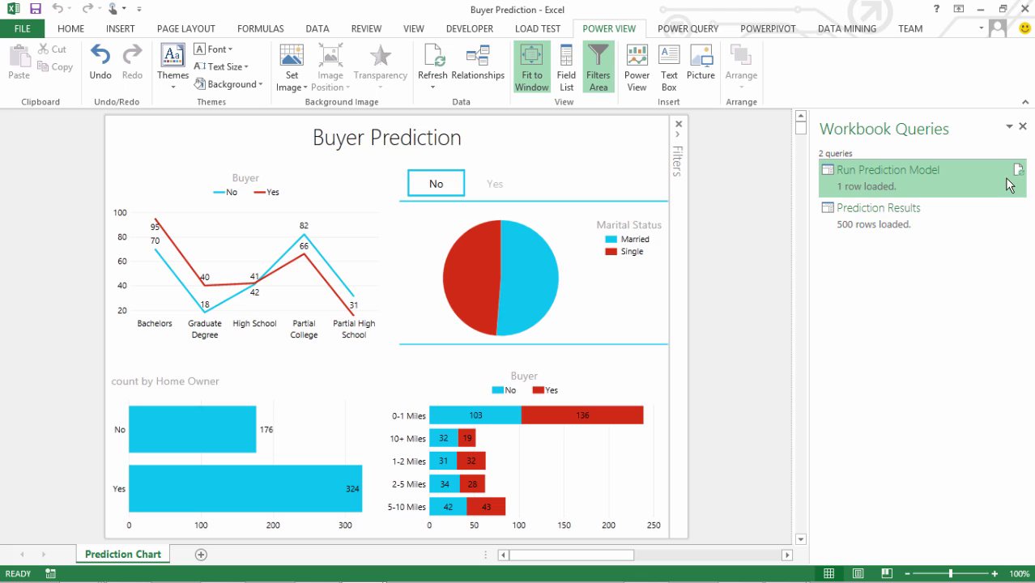
mouse_move(990, 183)
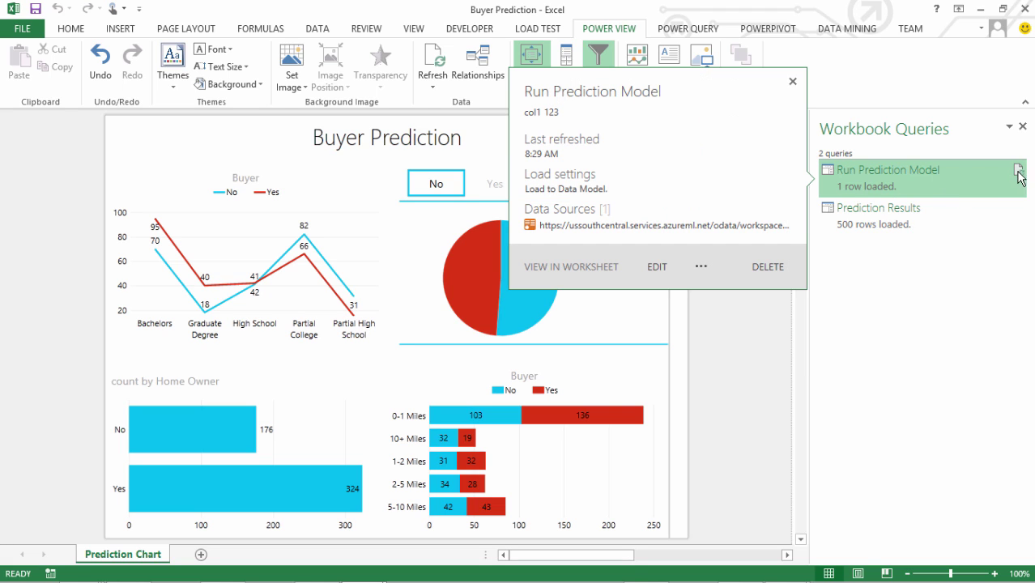
left_click(1019, 172)
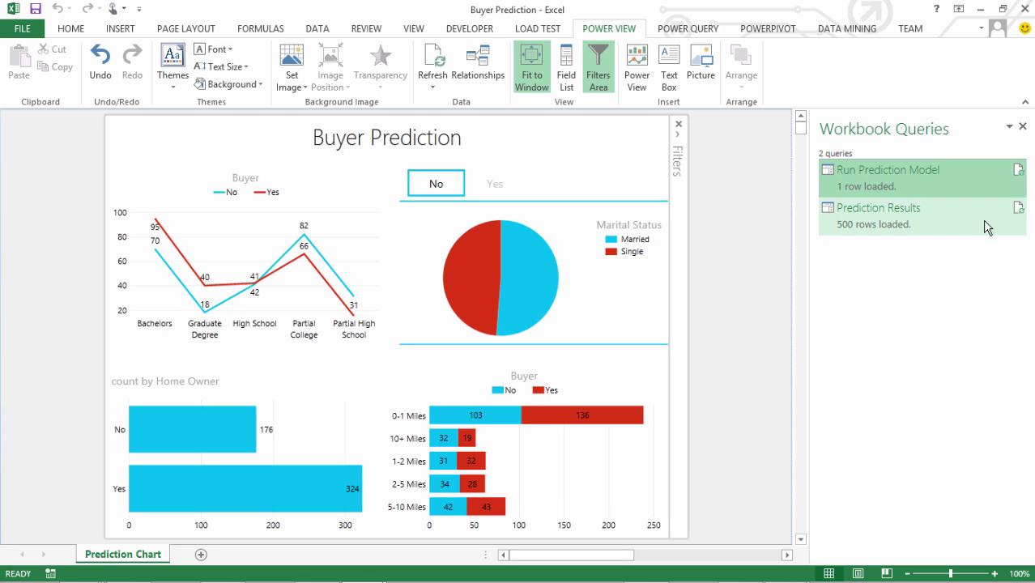
left_click(960, 227)
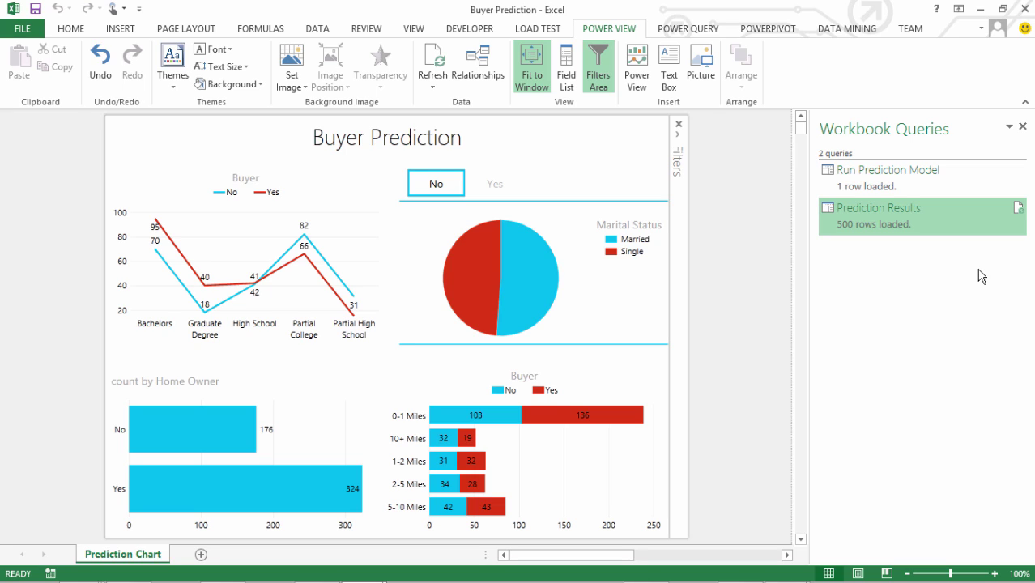
Refresh the Prediction Results query to load the new customer predictions into the report.
left_click(1019, 213)
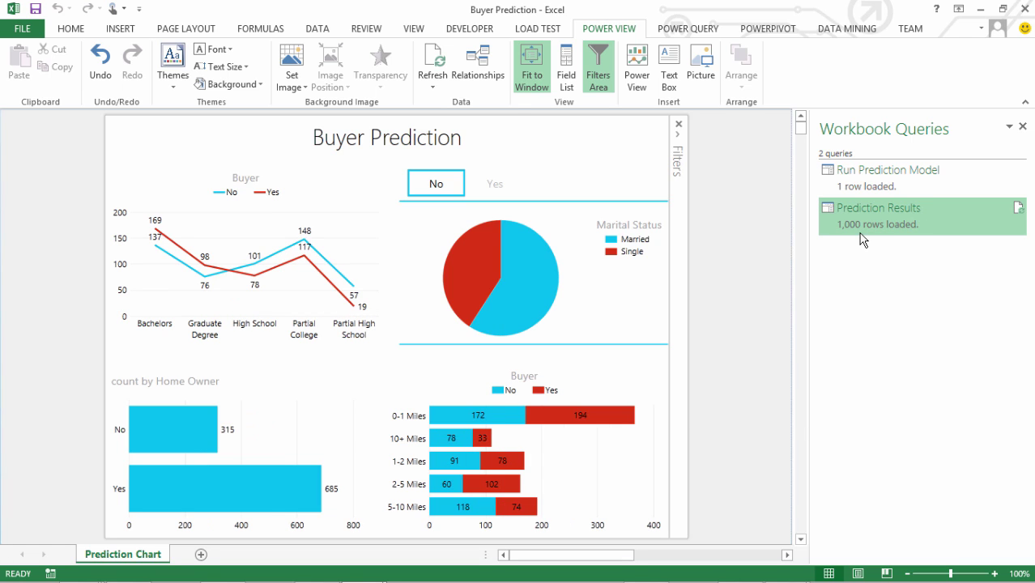
mouse_move(863, 231)
Cross-highlight the report by the Married and Single slices of the Marital Status pie chart, and clear the highlight.
left_click(523, 269)
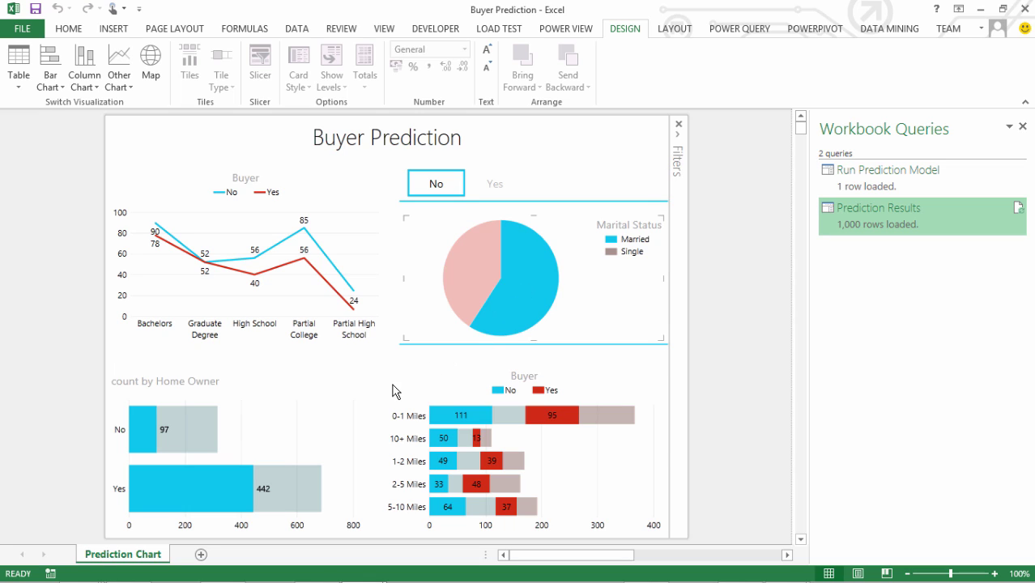
mouse_move(541, 285)
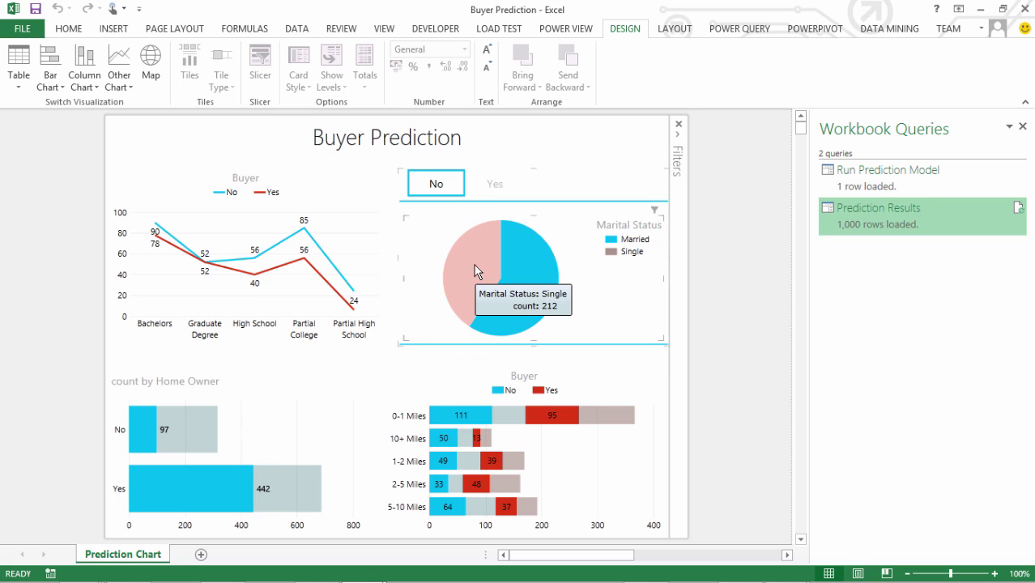
left_click(444, 201)
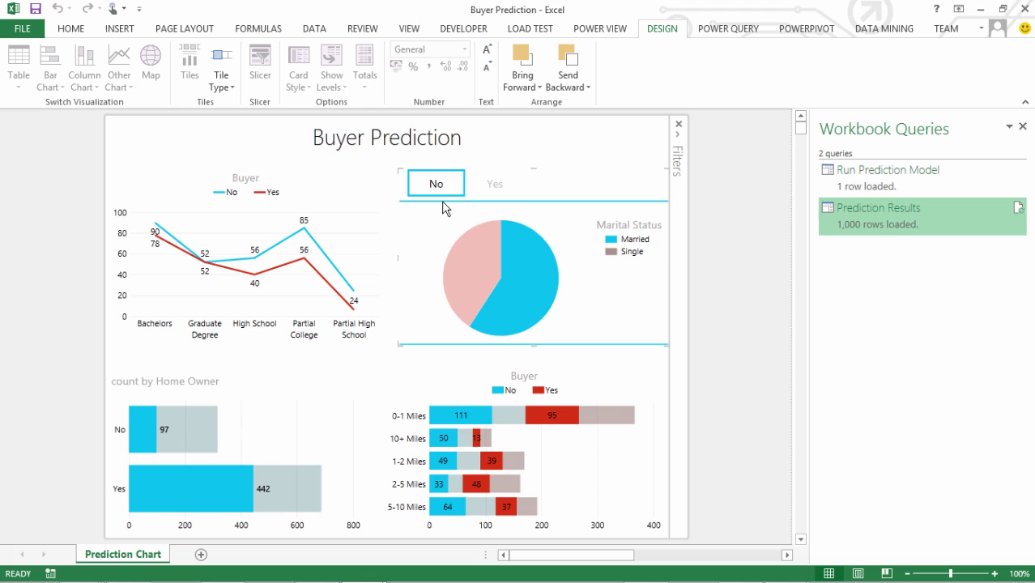
left_click(469, 275)
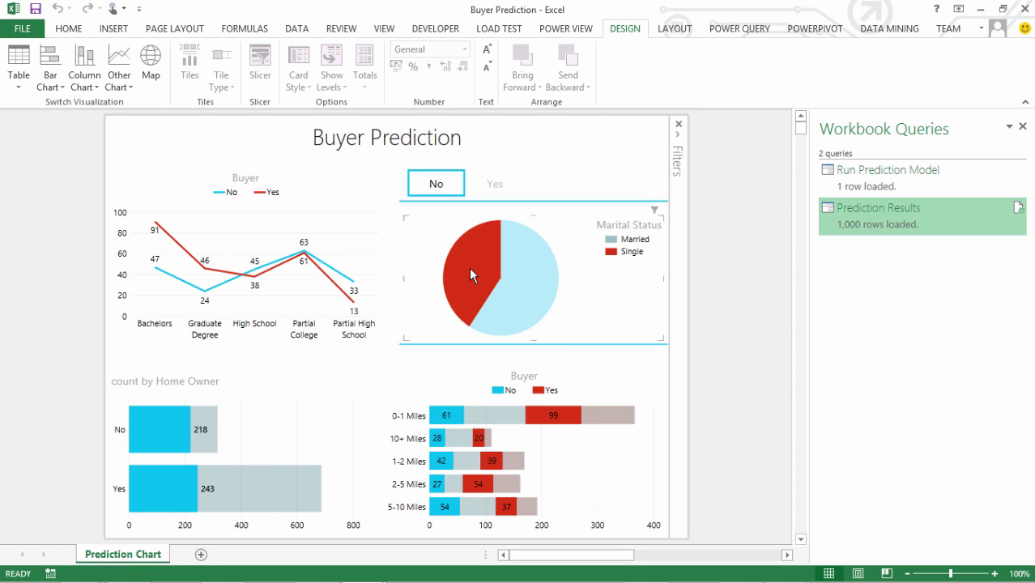
mouse_move(174, 495)
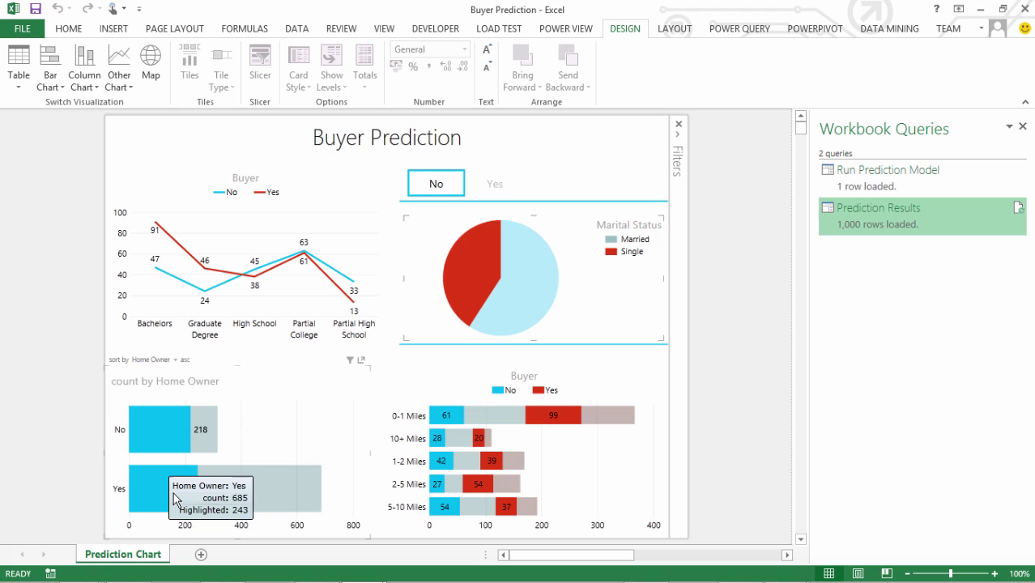
mouse_move(441, 423)
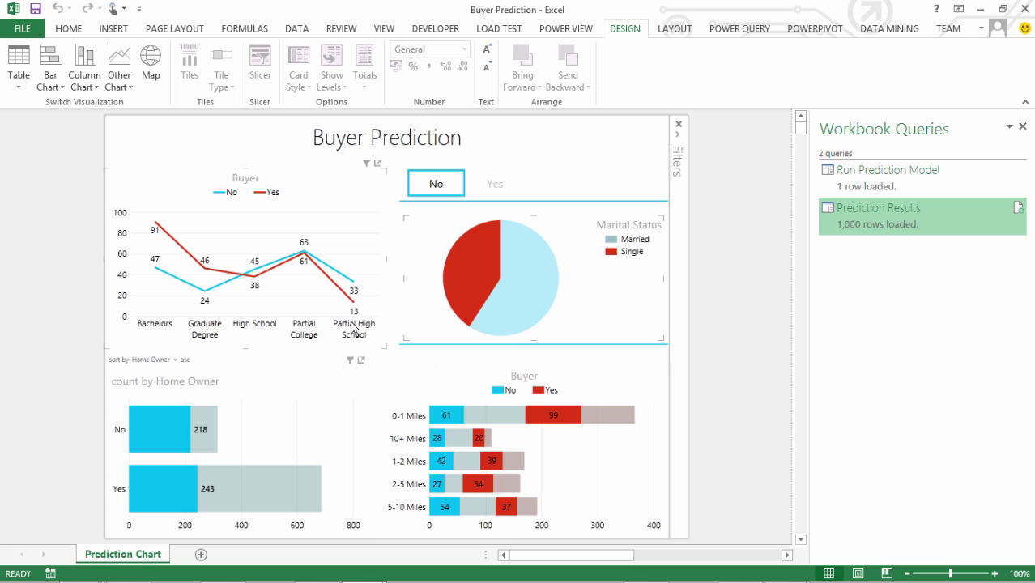
left_click(587, 297)
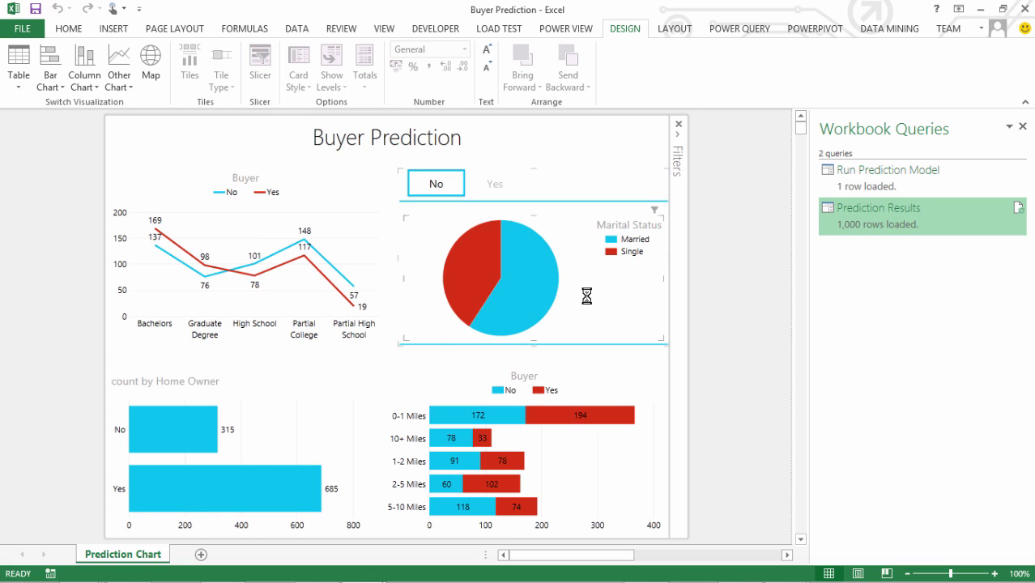
Highlight the report by Buyer Yes in the education line chart and by the 0-1 Miles Yes commute bar, clearing each highlight.
left_click(260, 195)
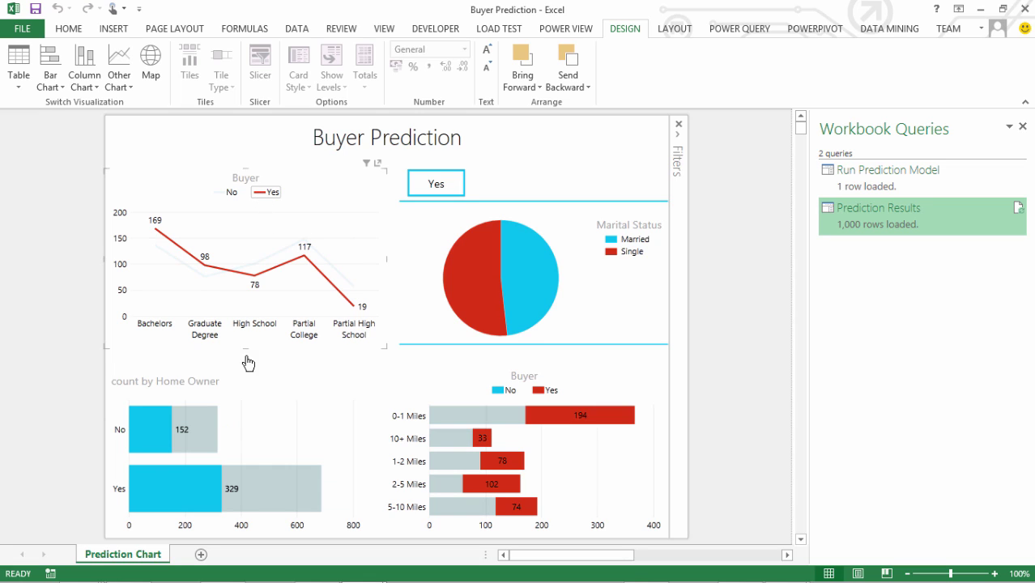
left_click(257, 218)
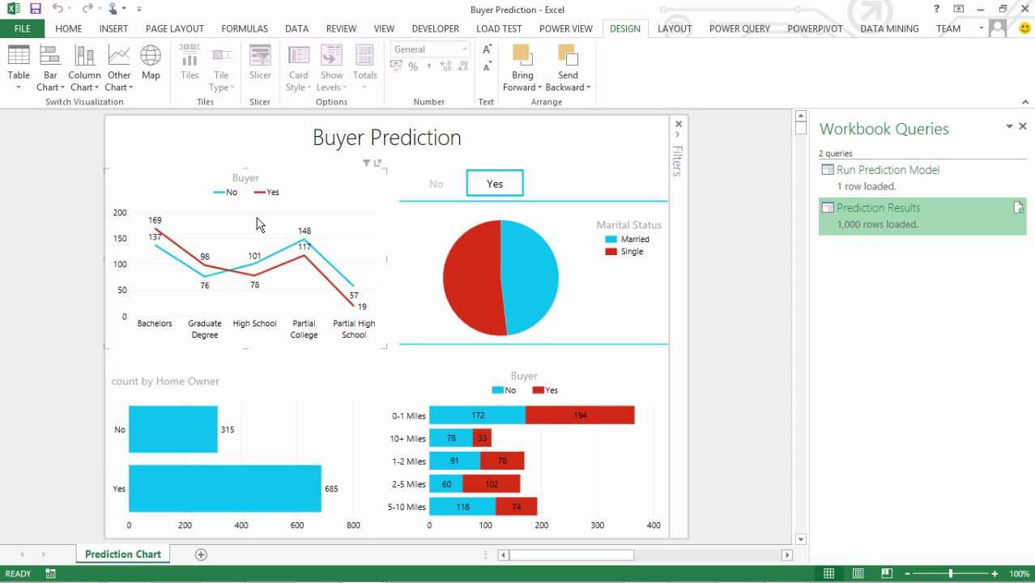
mouse_move(509, 421)
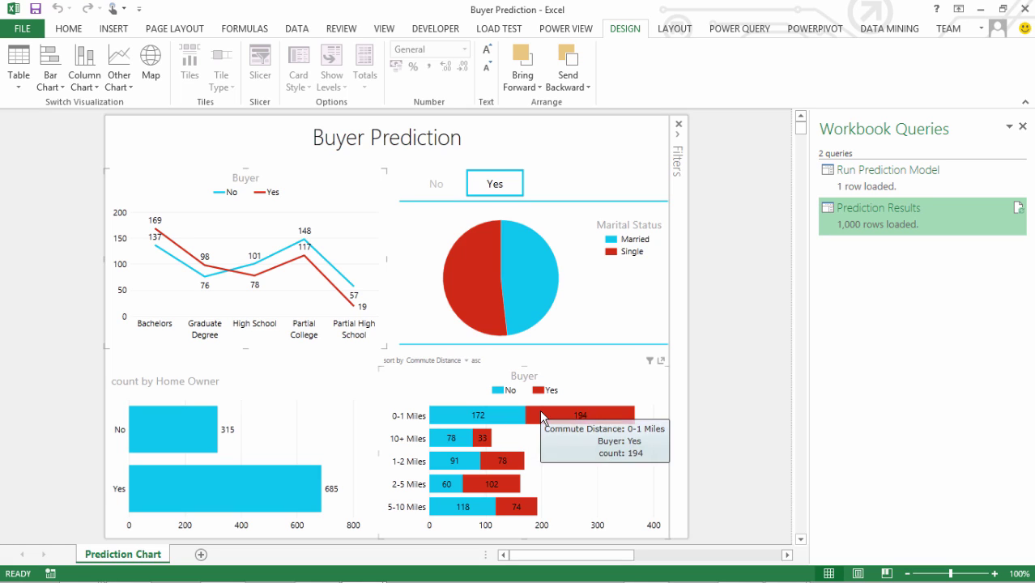
left_click(541, 415)
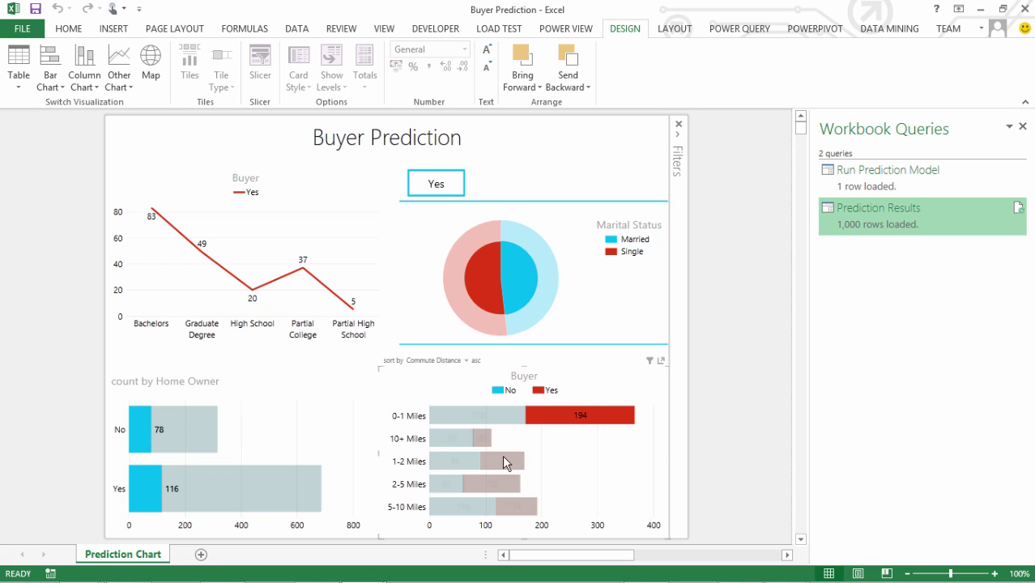
left_click(578, 455)
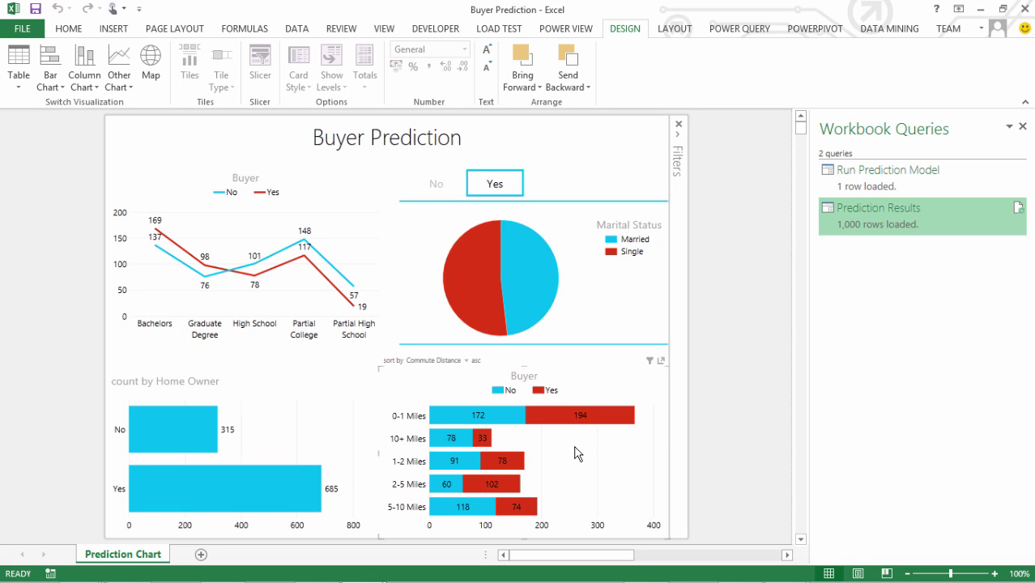